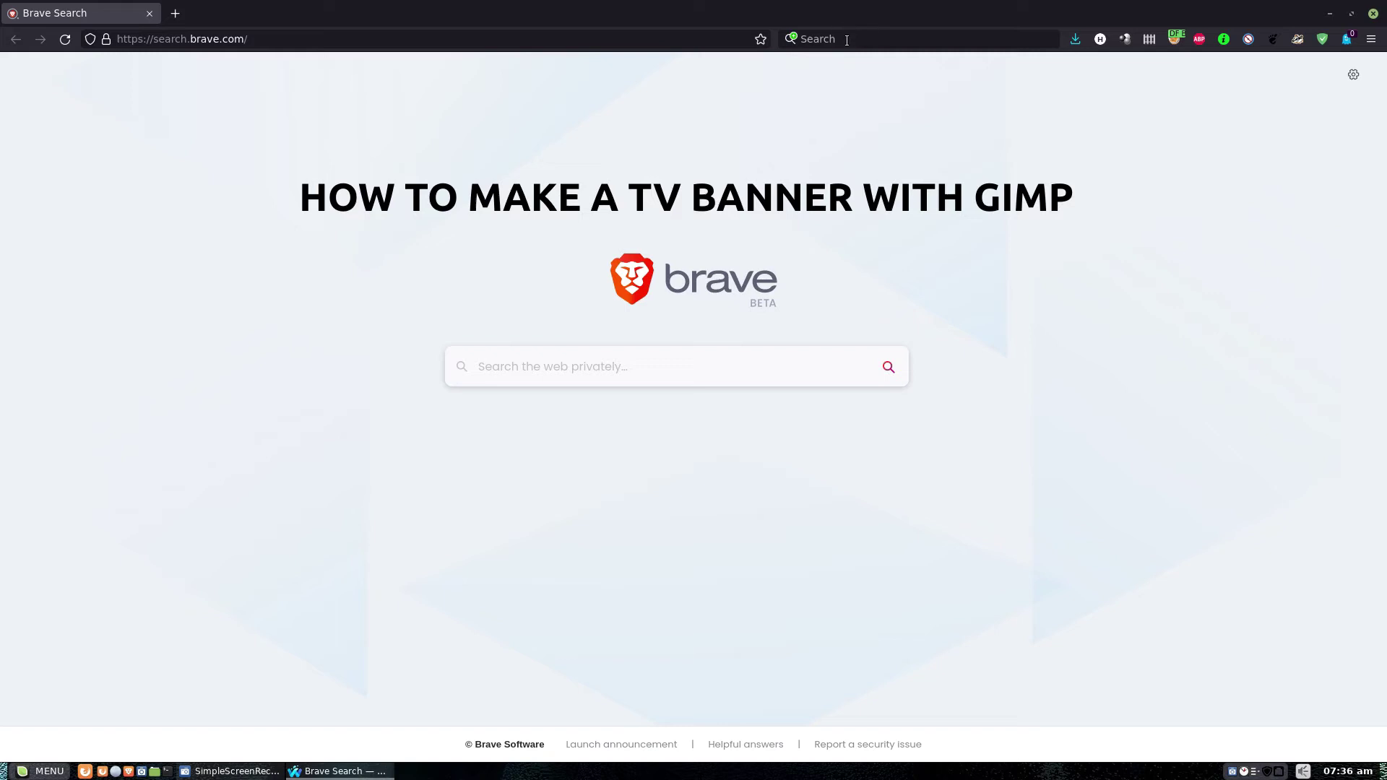
Search Google for 'hidden assets tv show' and show the image results
click(858, 39)
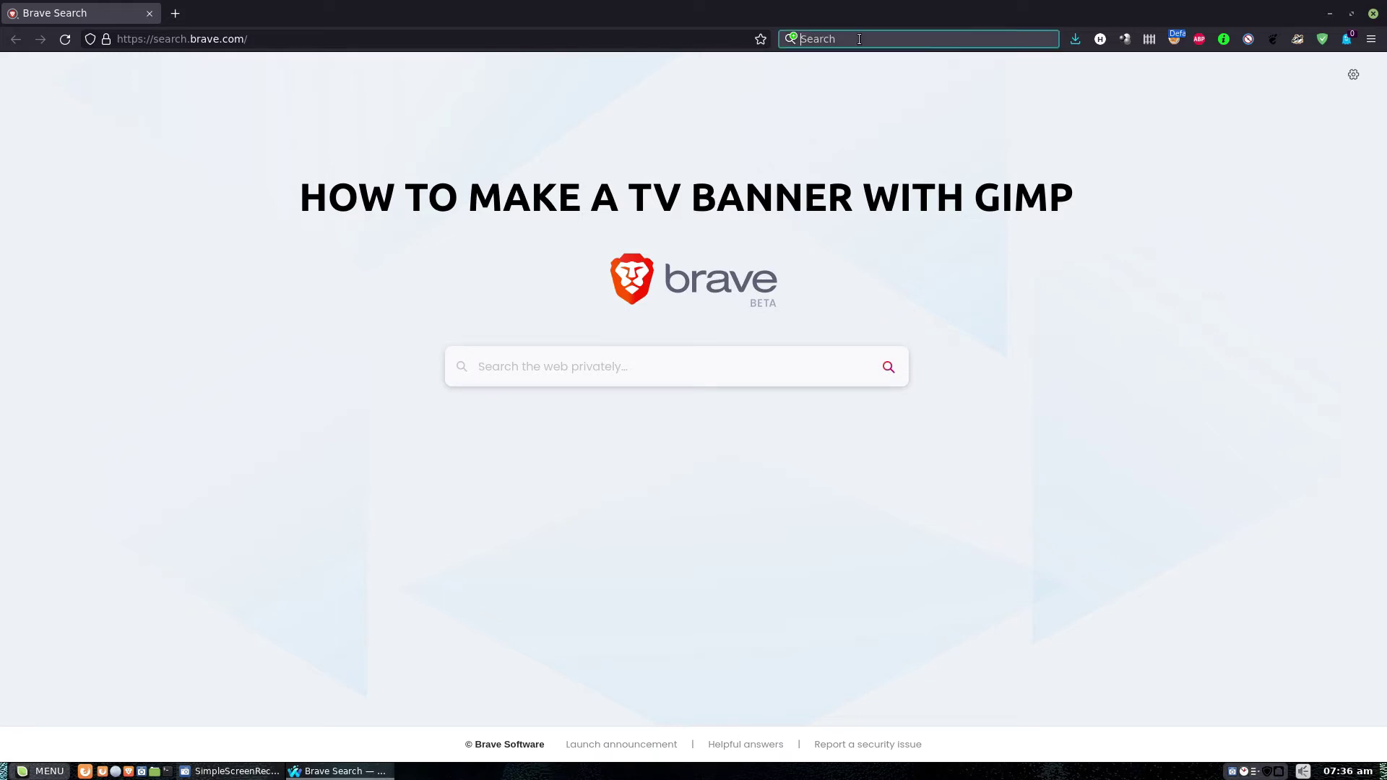
text(hidd)
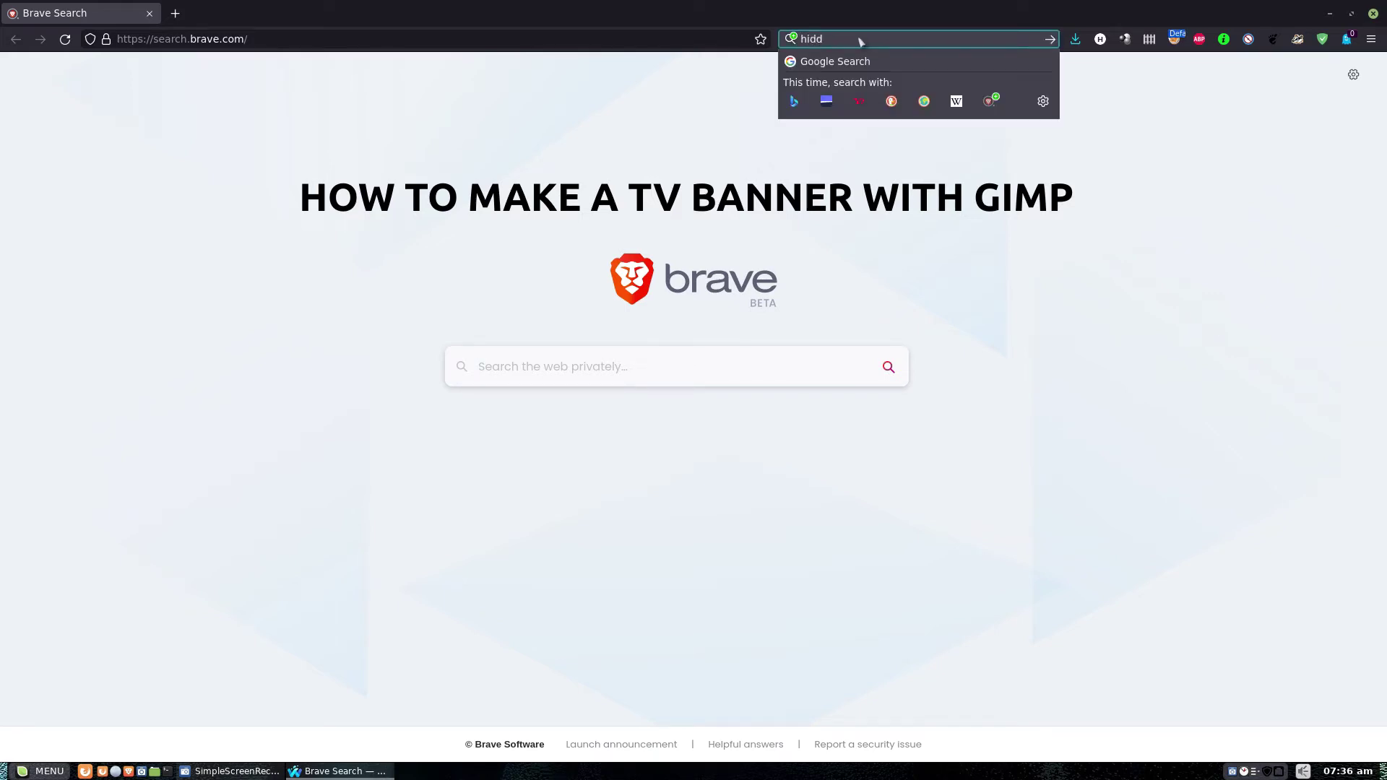
text(en assets tv)
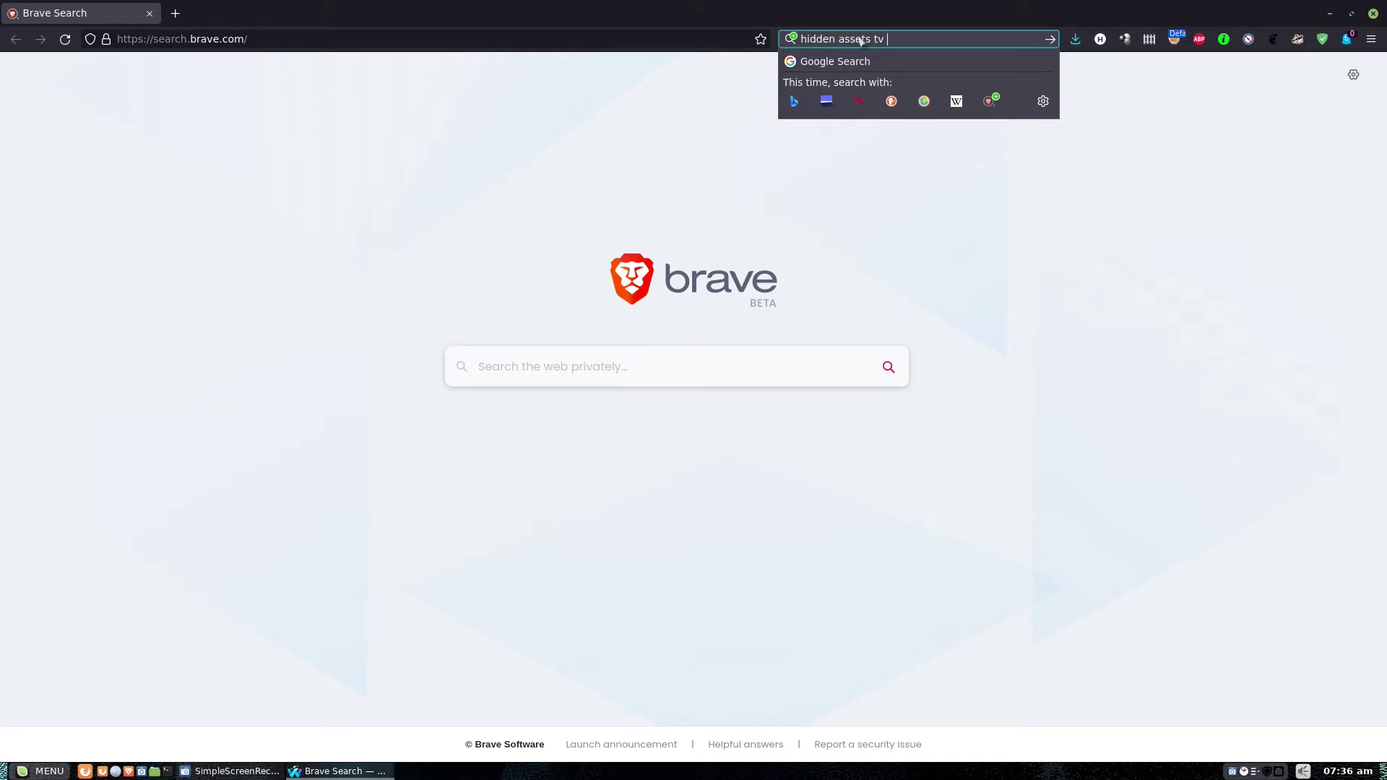
text(w)
key(Return)
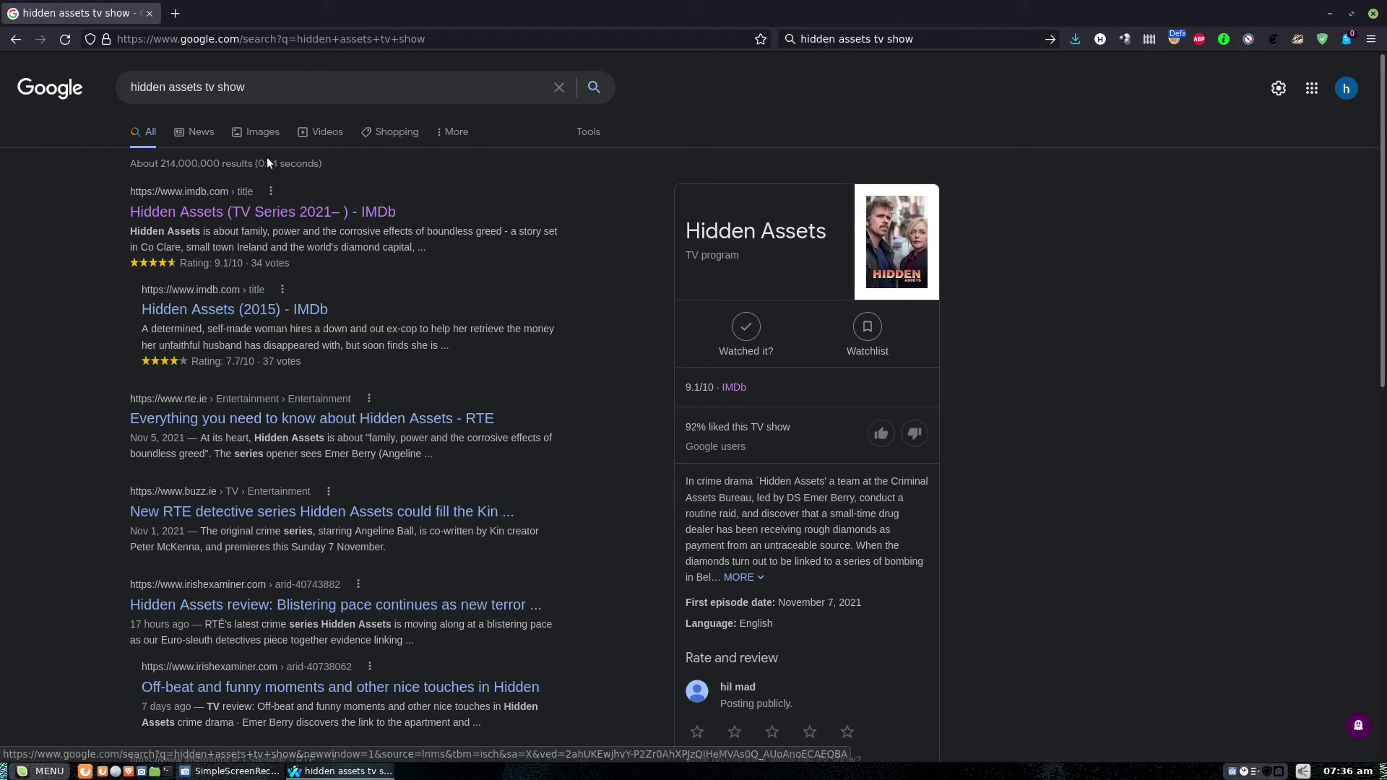
click(265, 132)
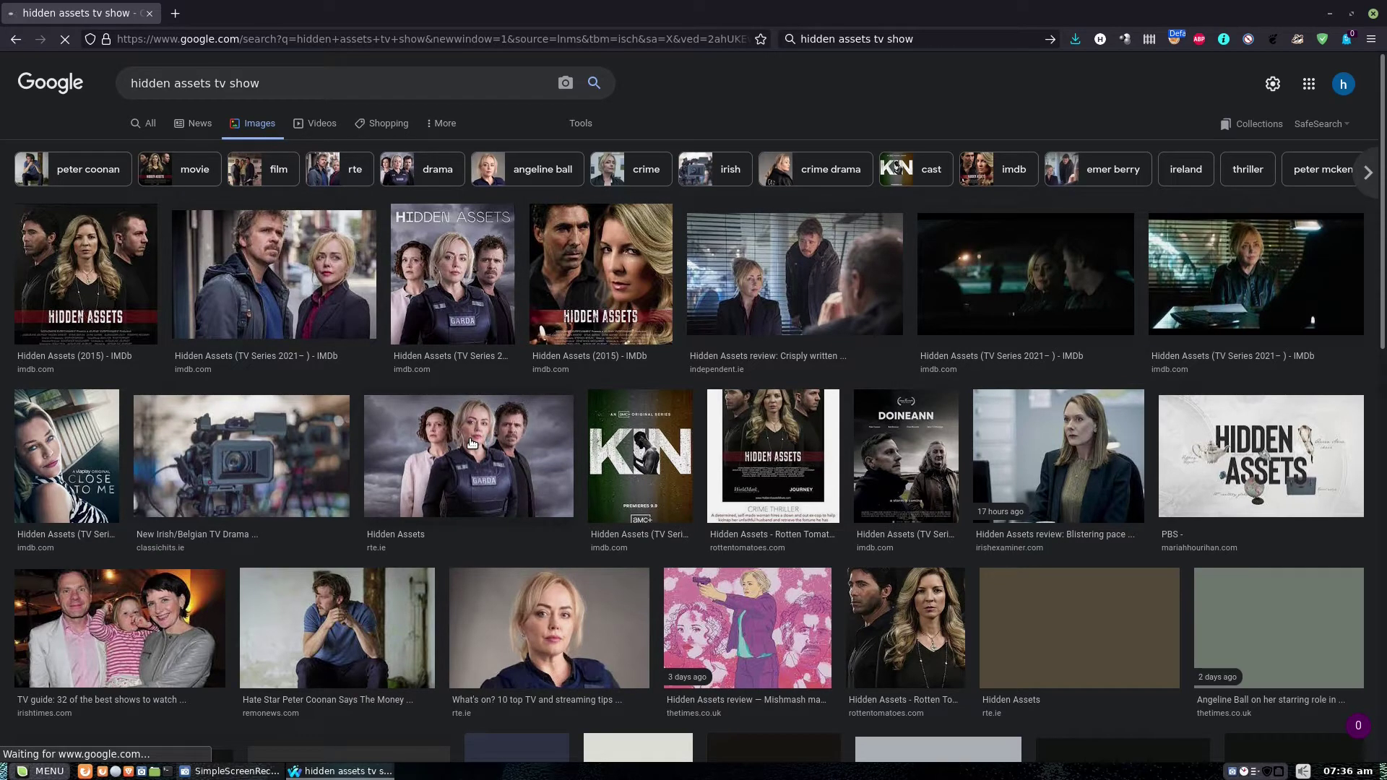
Save the rte.ie Hidden Assets cast photo to Pictures as 1.webp, replacing the old file
click(472, 442)
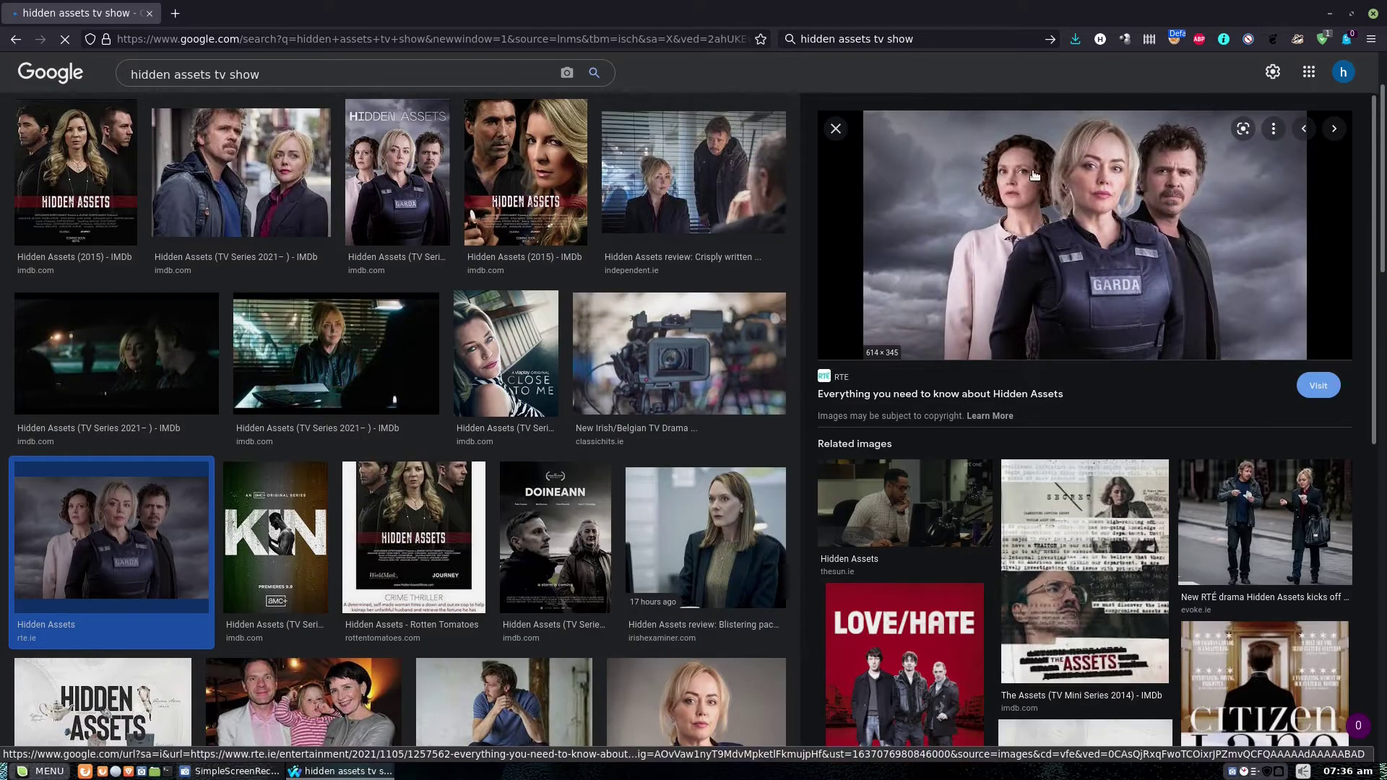
right_click(1091, 220)
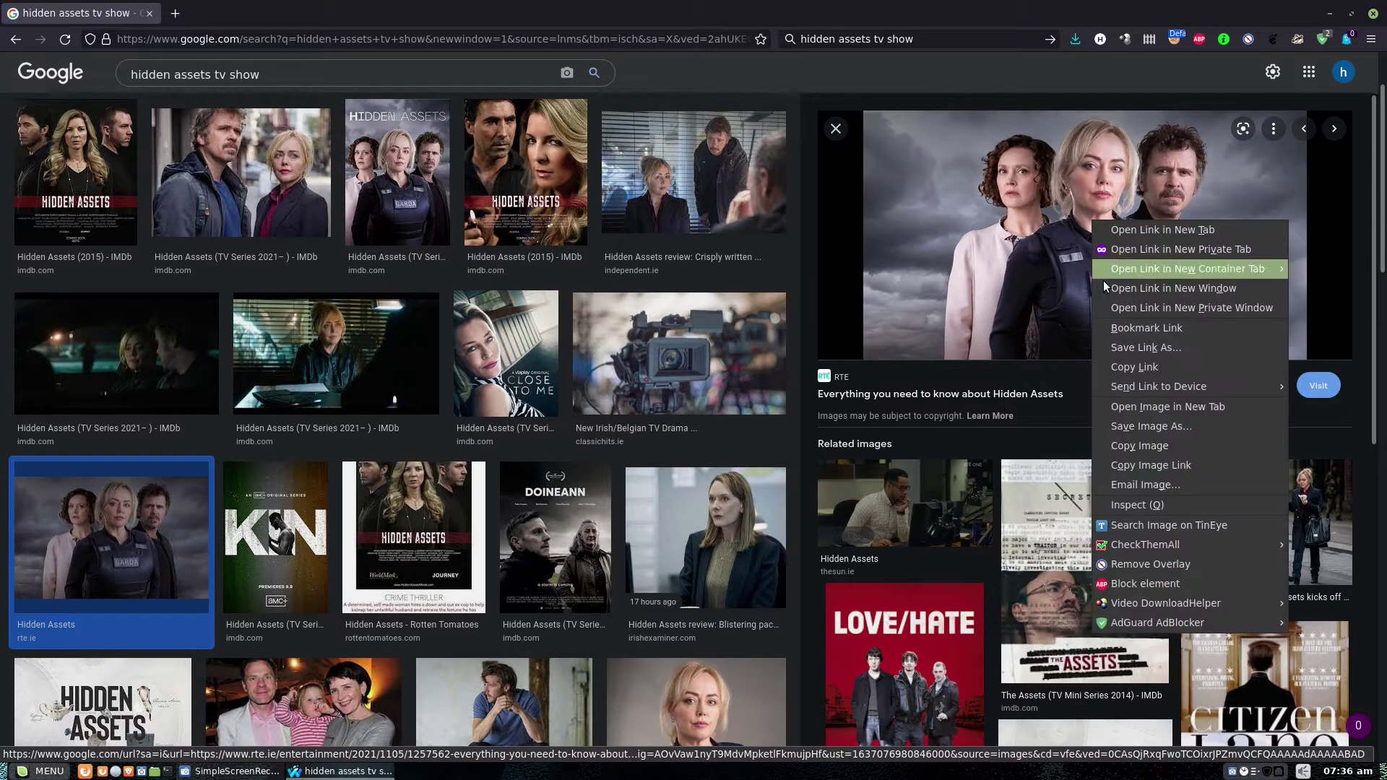
click(1143, 425)
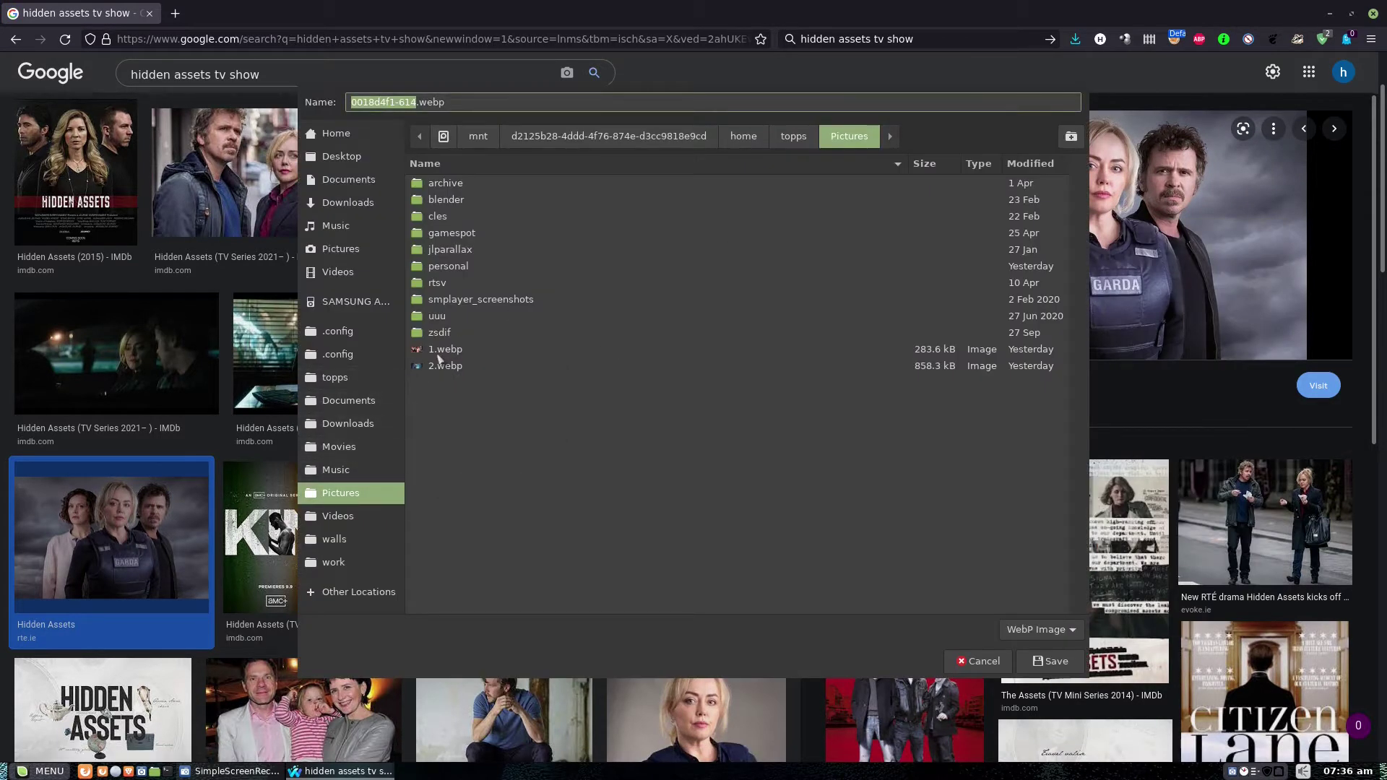
double_click(441, 351)
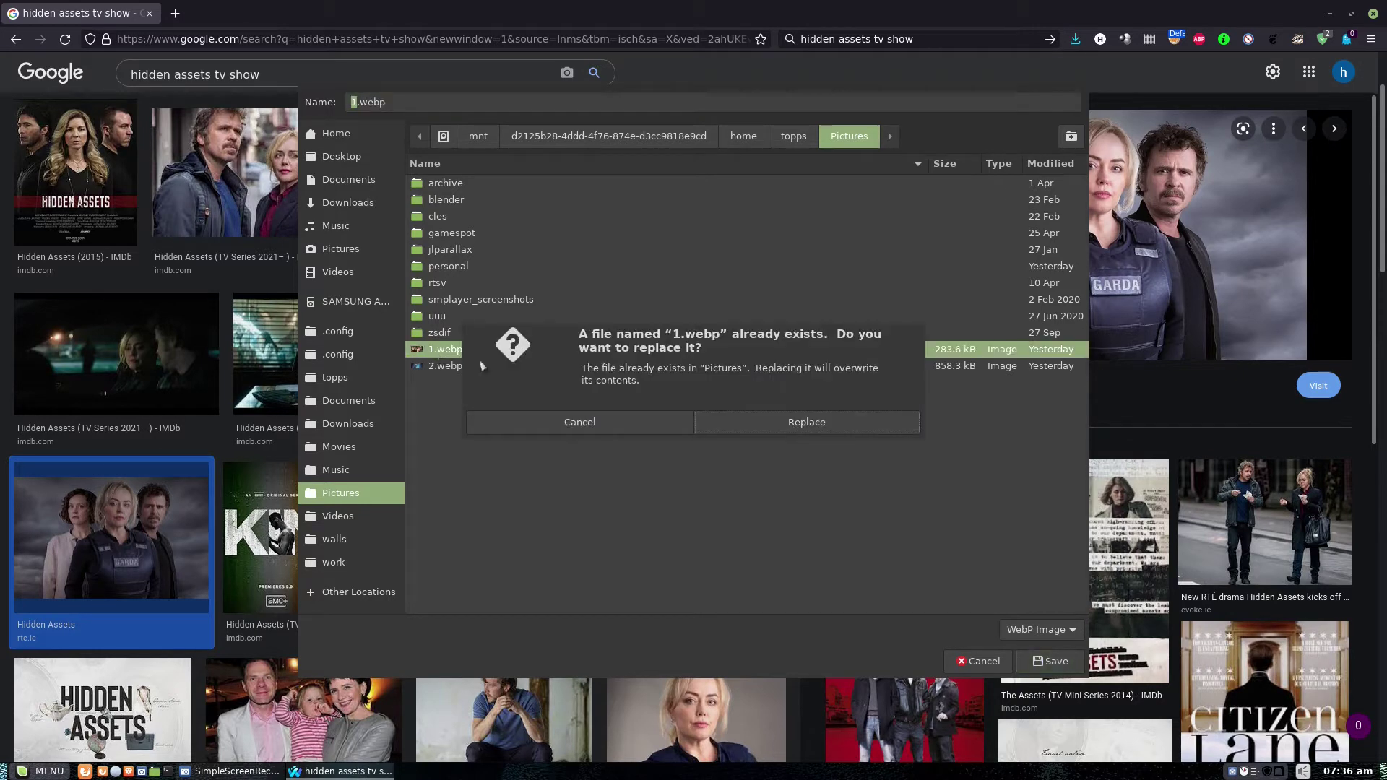
click(773, 430)
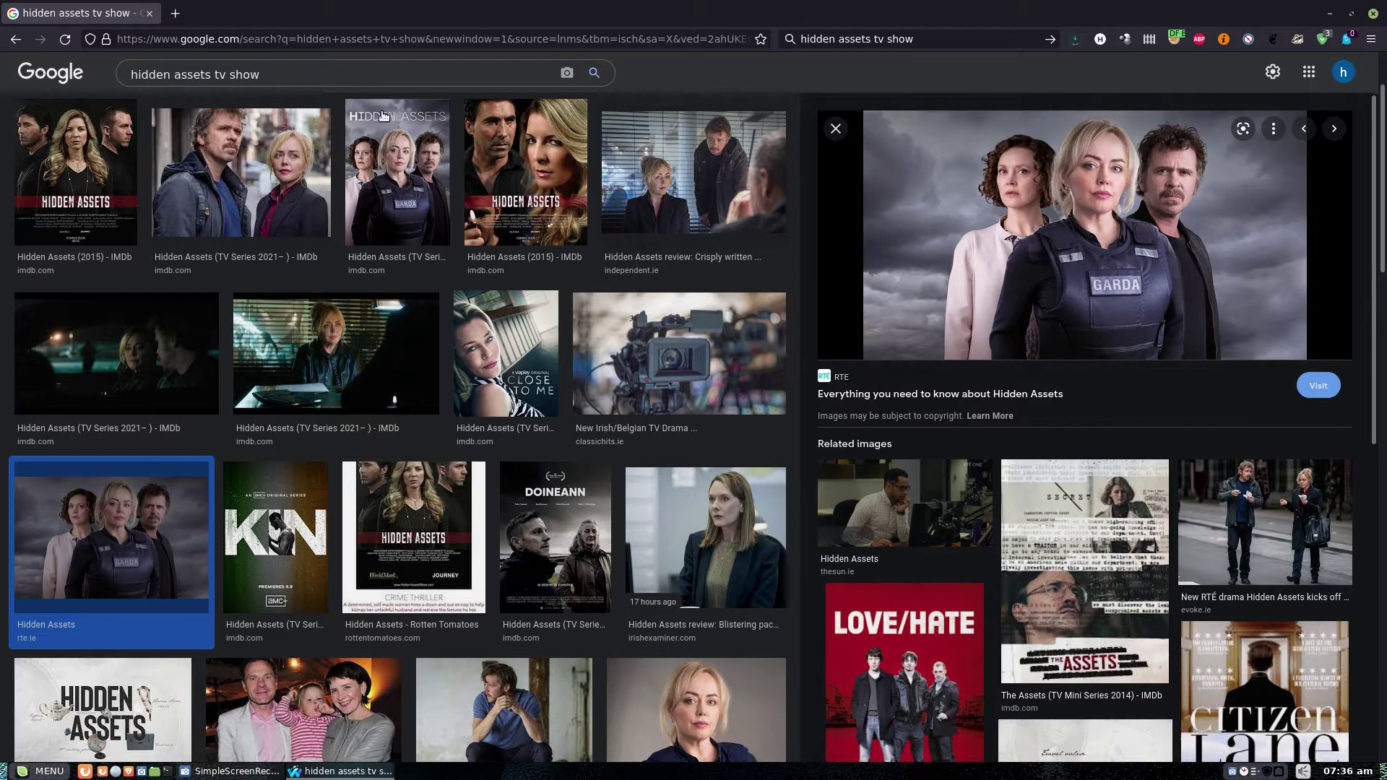
Search the images for 'grey clouds background'
triple_click(275, 74)
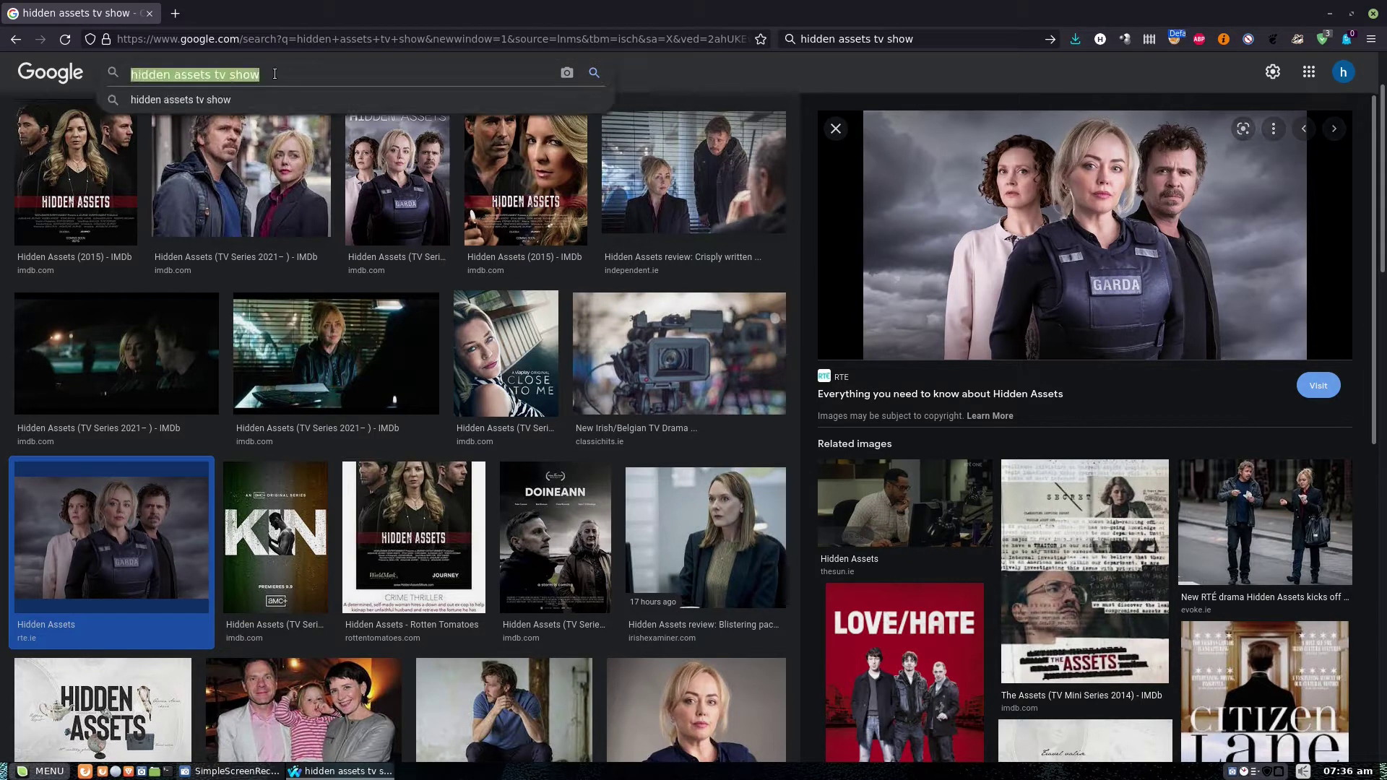
click(275, 74)
triple_click(276, 74)
text(grey)
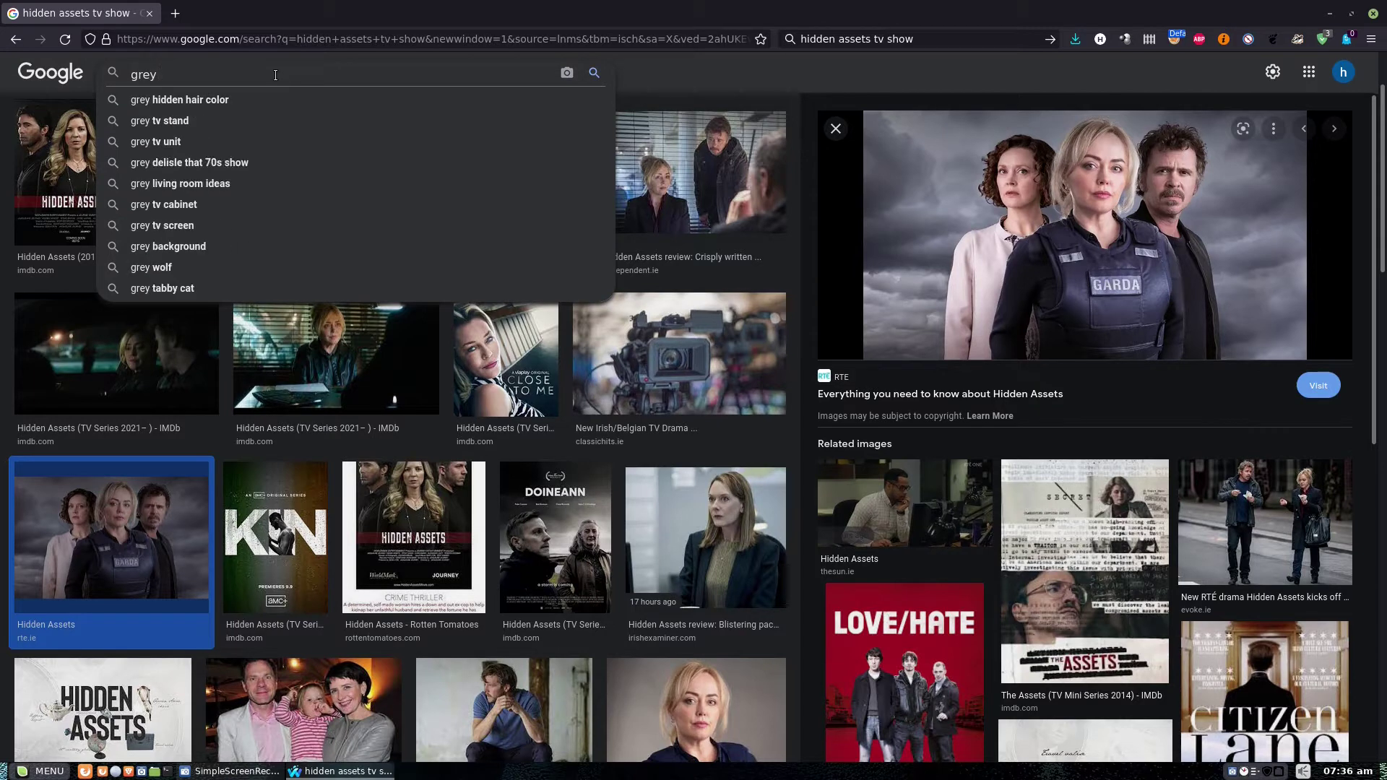
text( clouds )
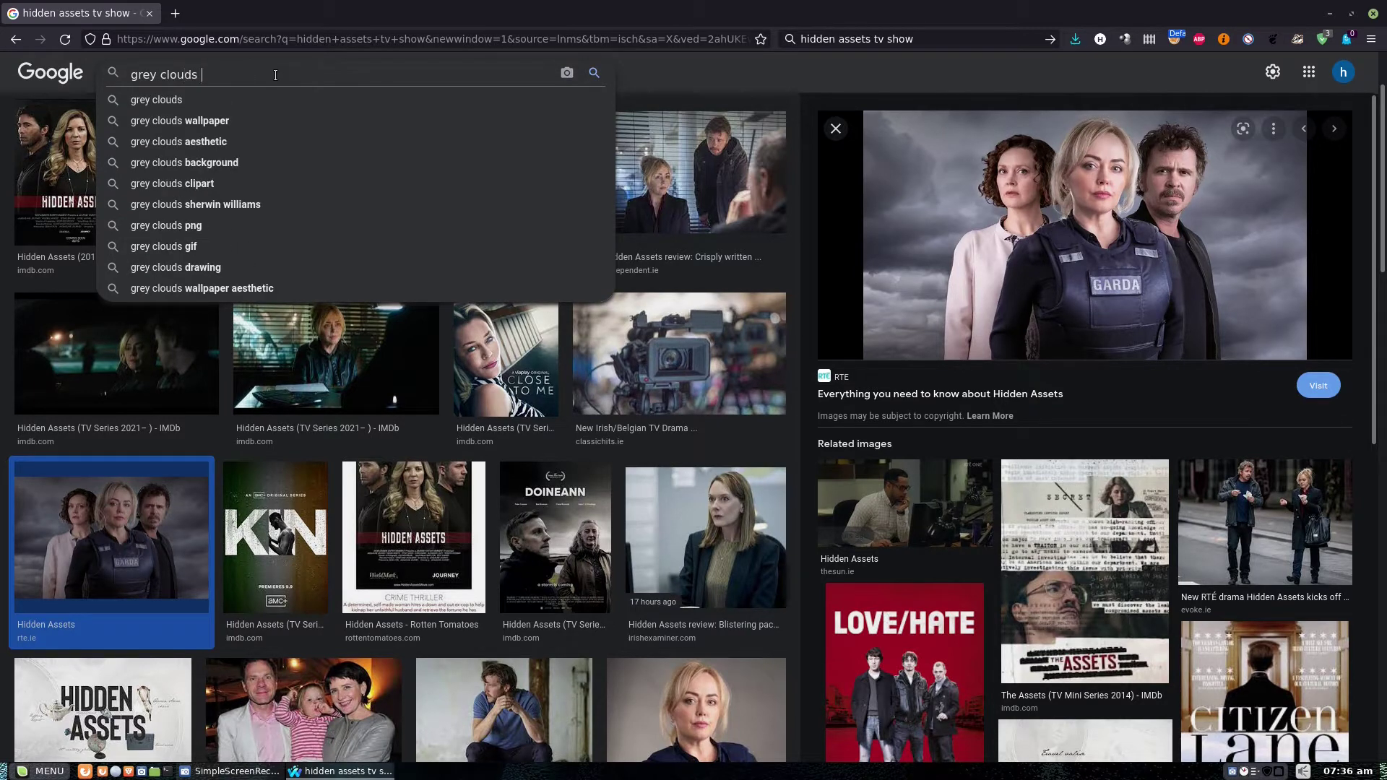
text(back)
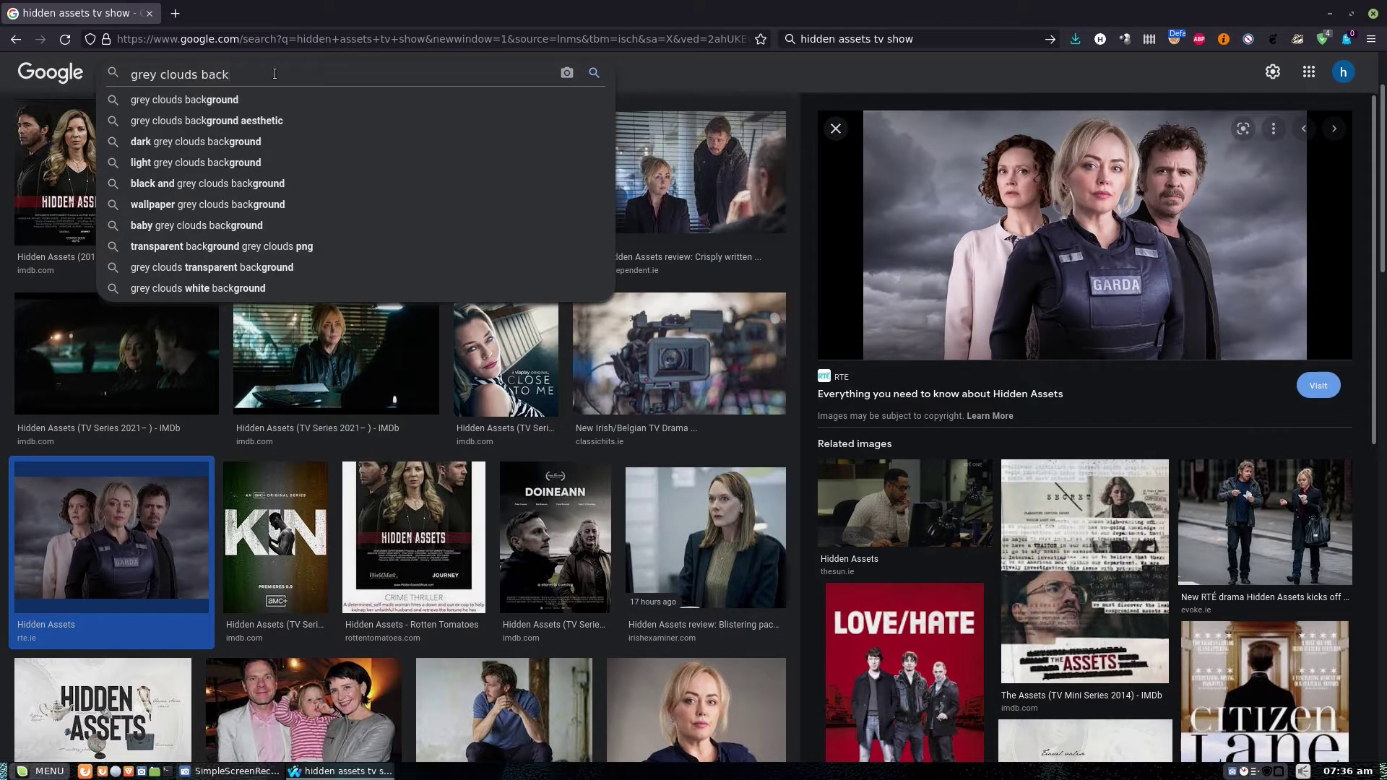
click(208, 97)
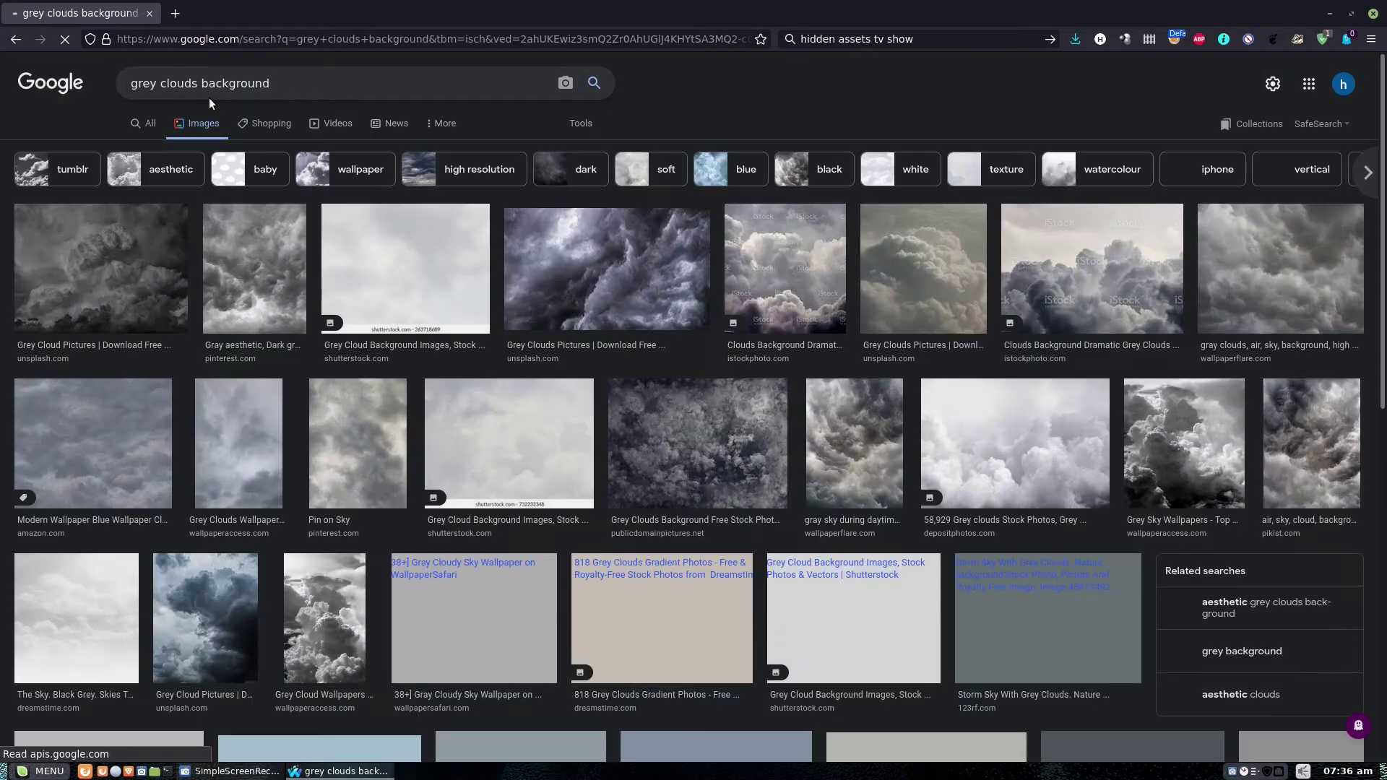
Save the dark storm-cloud picture to Pictures as 2.jpg, replacing the existing file
click(566, 276)
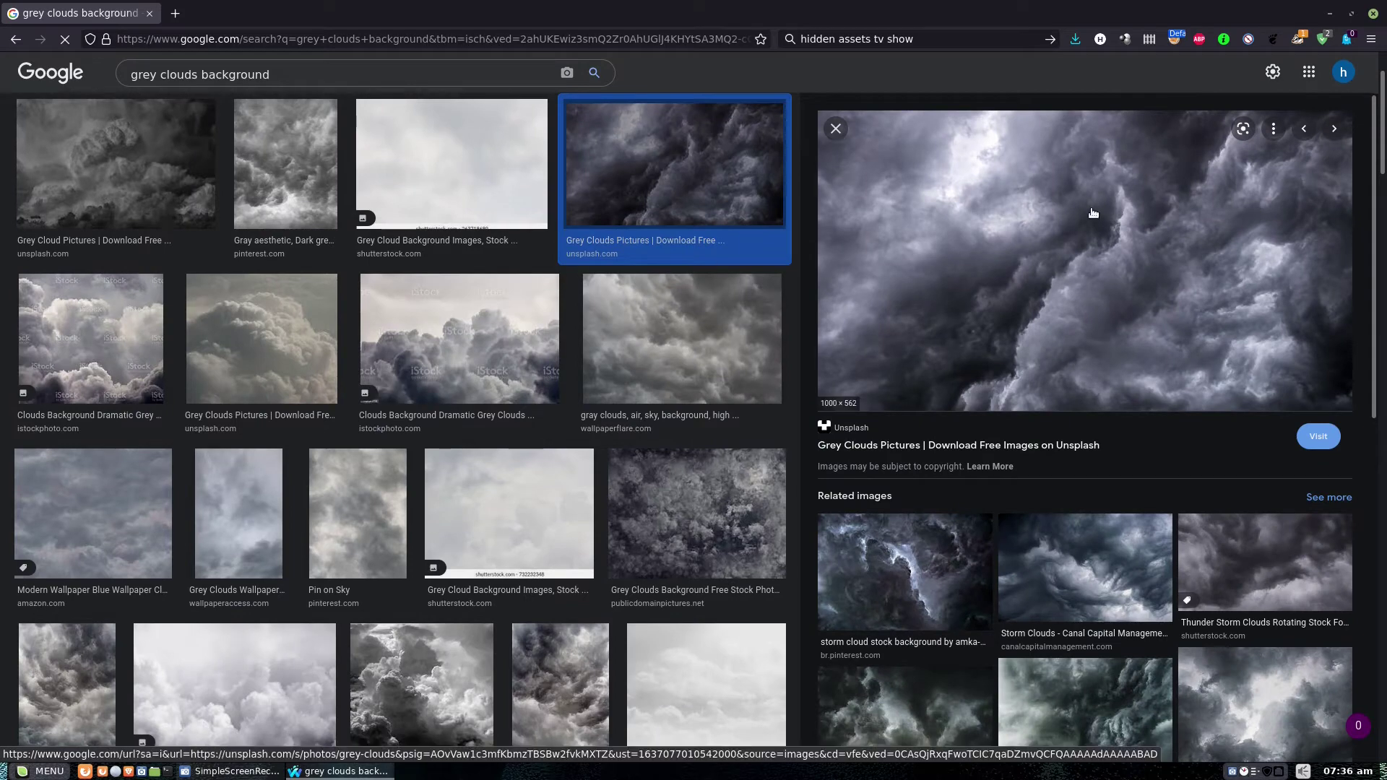
right_click(1032, 262)
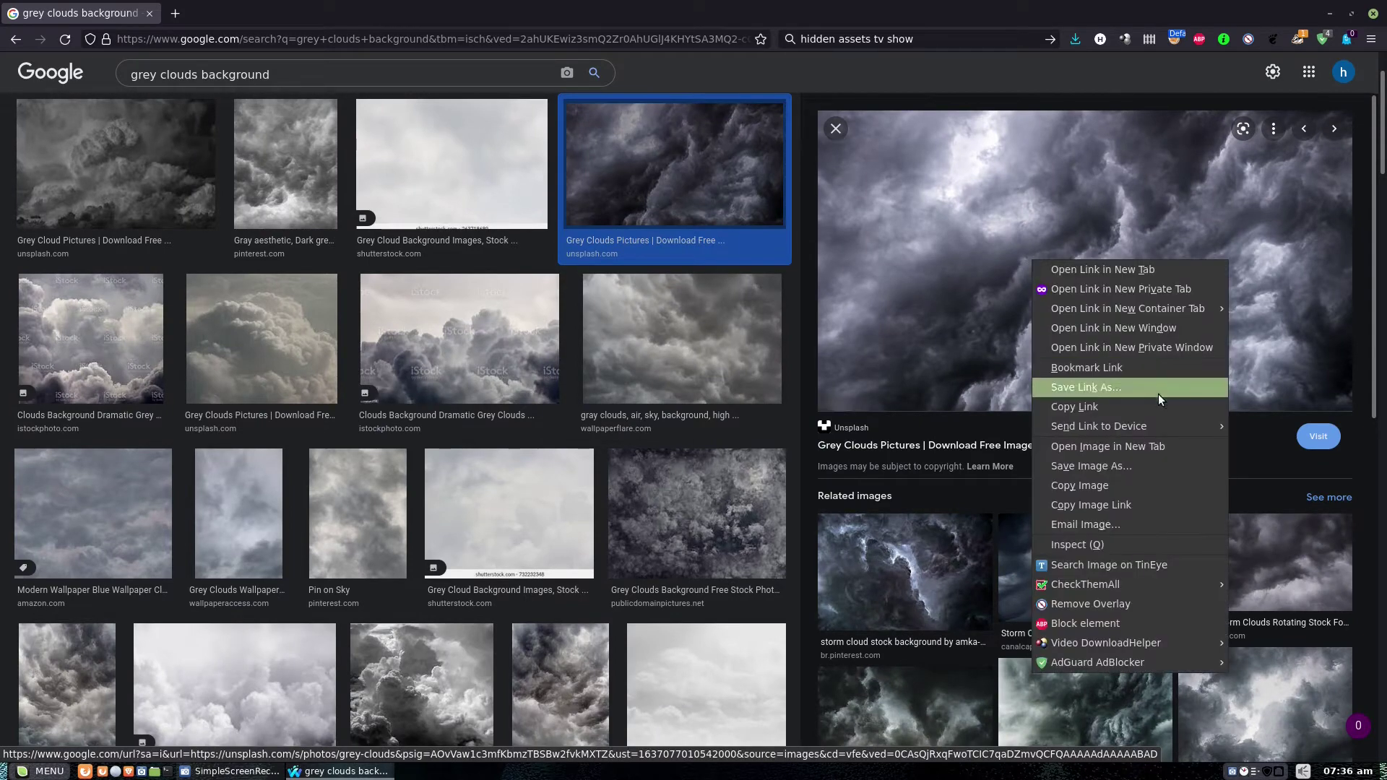
click(1090, 465)
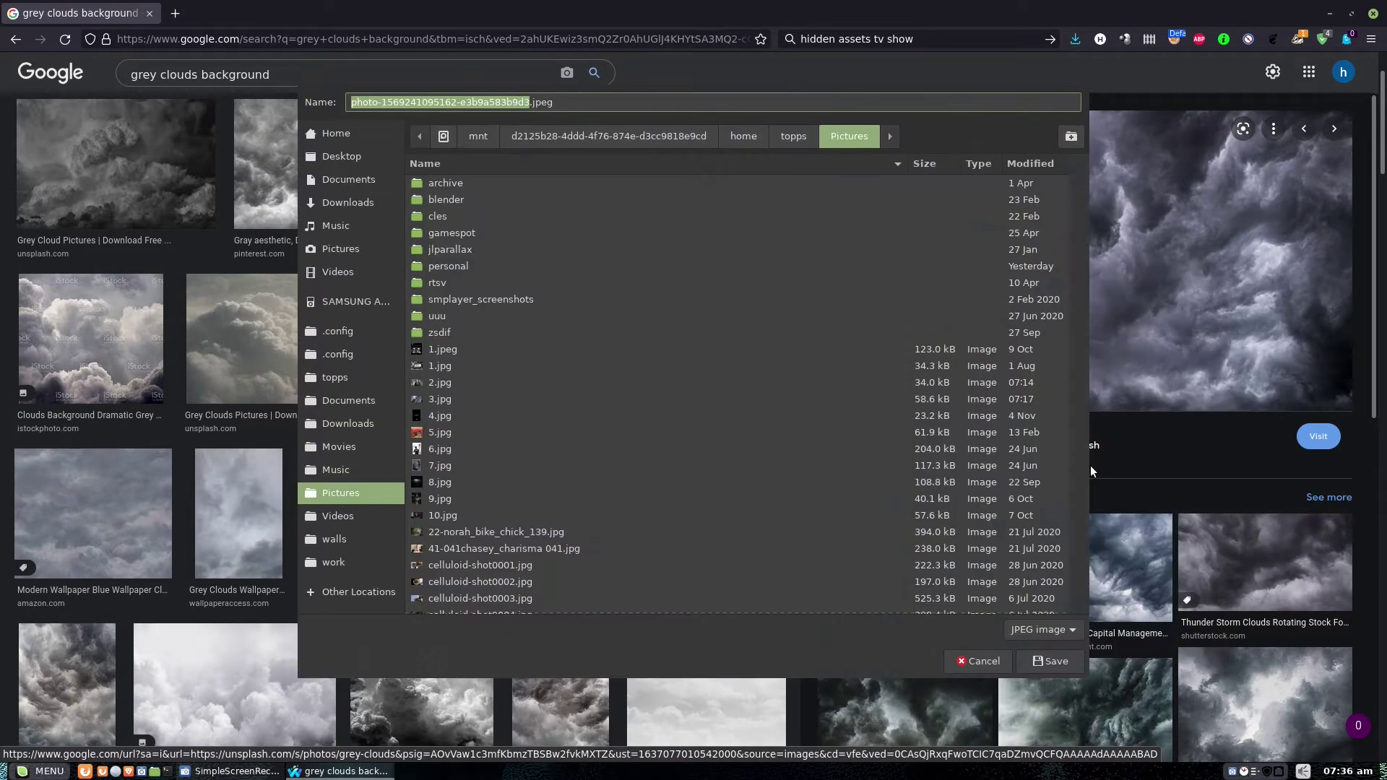
click(438, 384)
click(1050, 661)
click(805, 422)
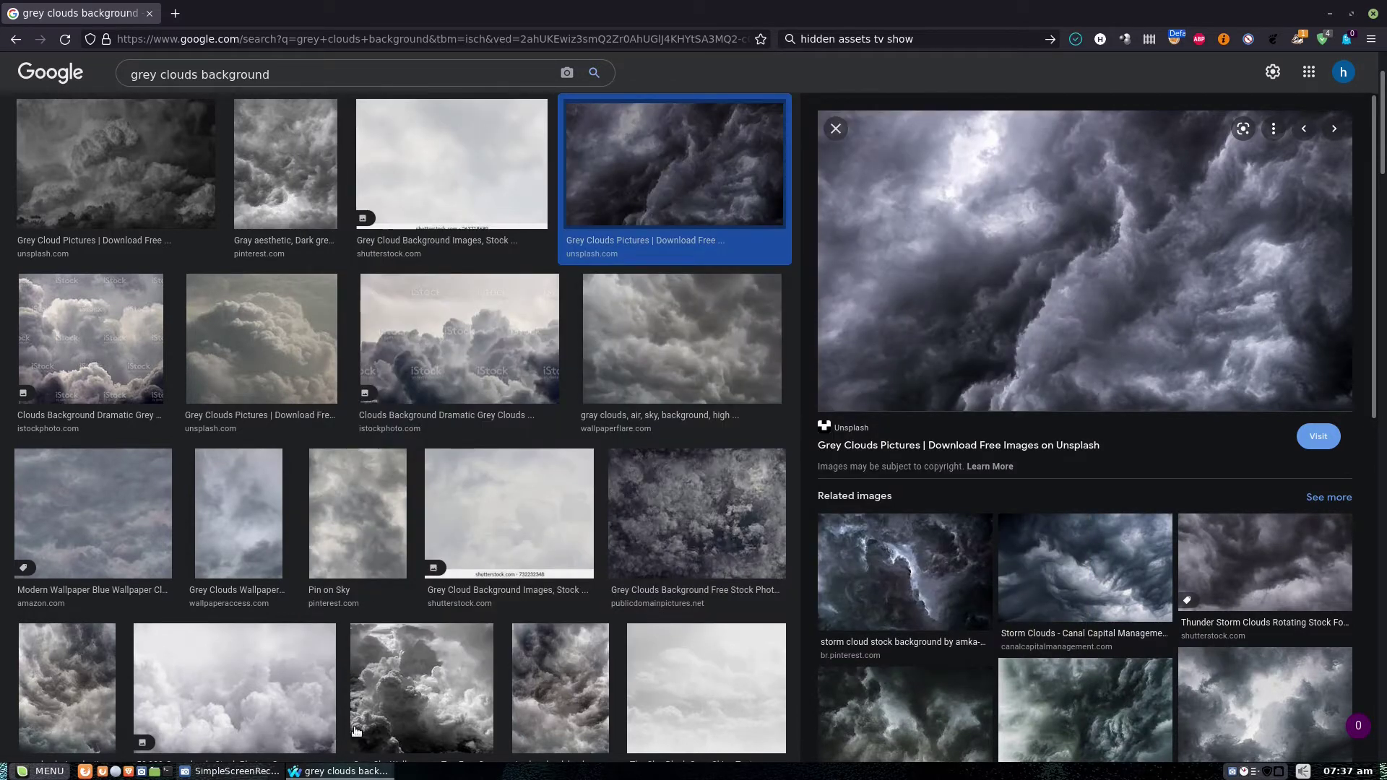
Close the browser and launch GIMP from the Graphics menu
middle_click(347, 771)
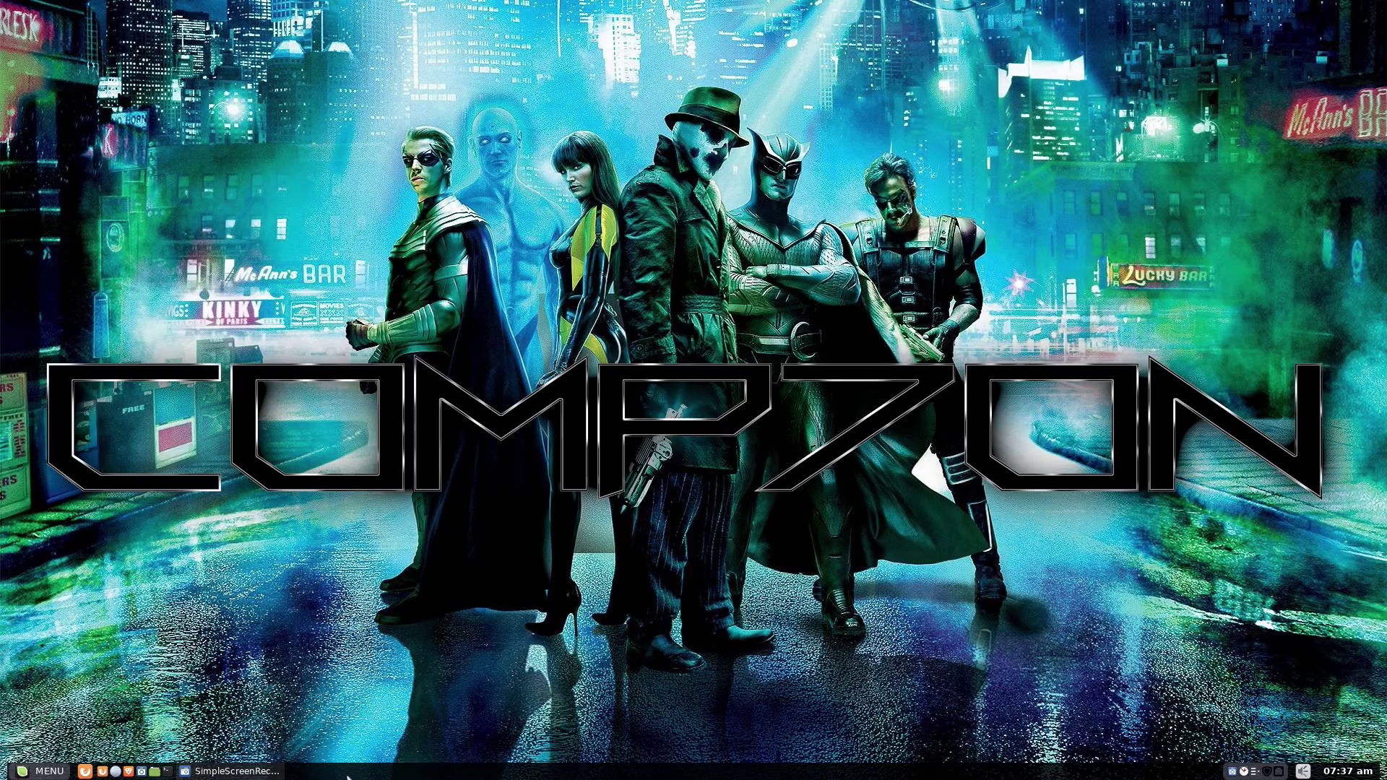
click(44, 771)
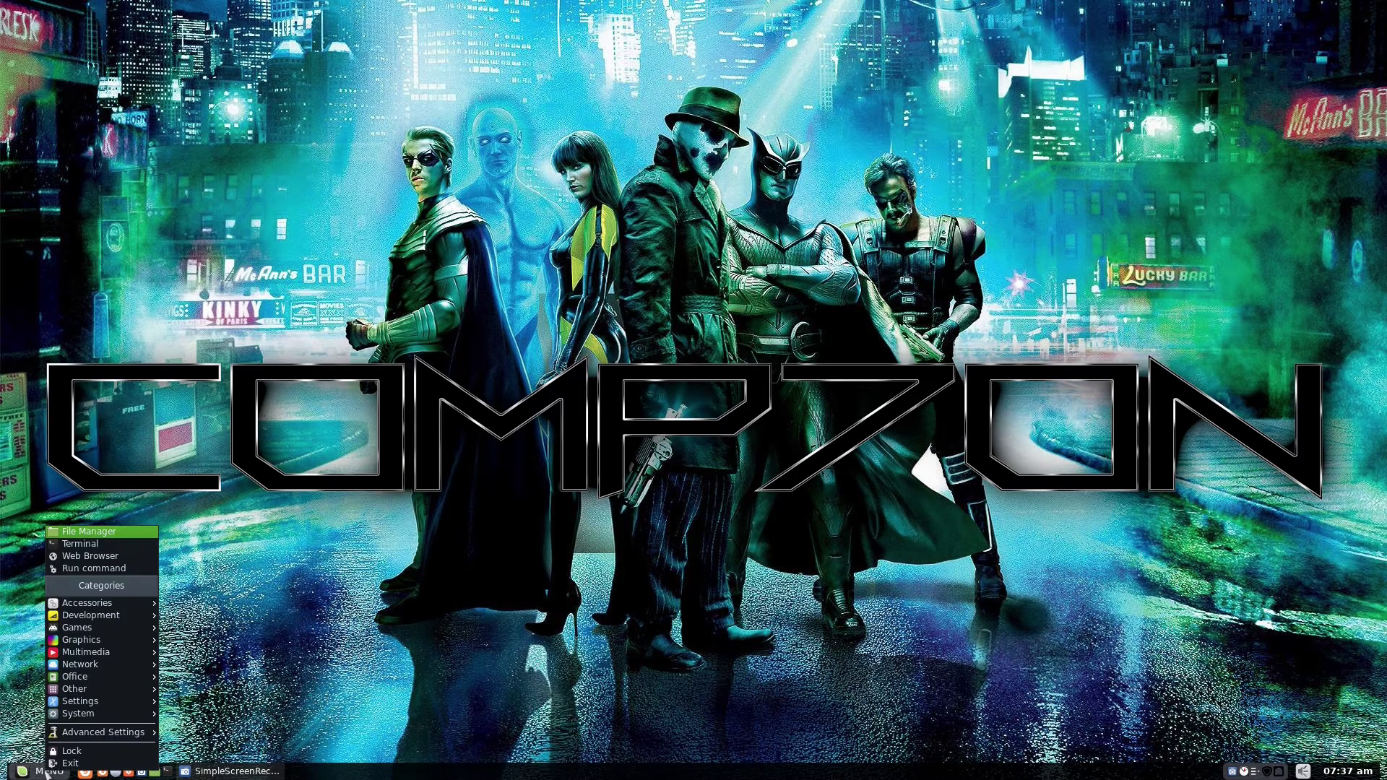
mouse_move(81, 639)
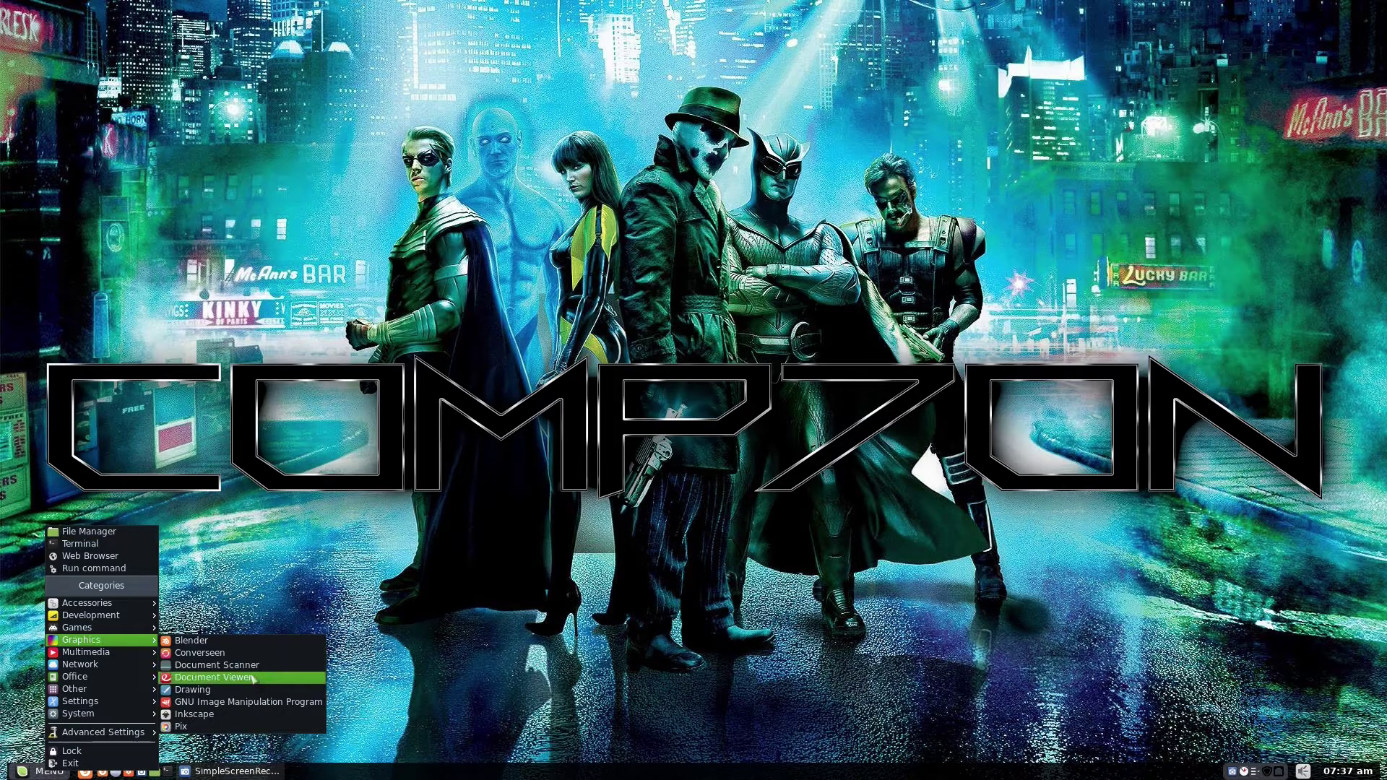
click(221, 705)
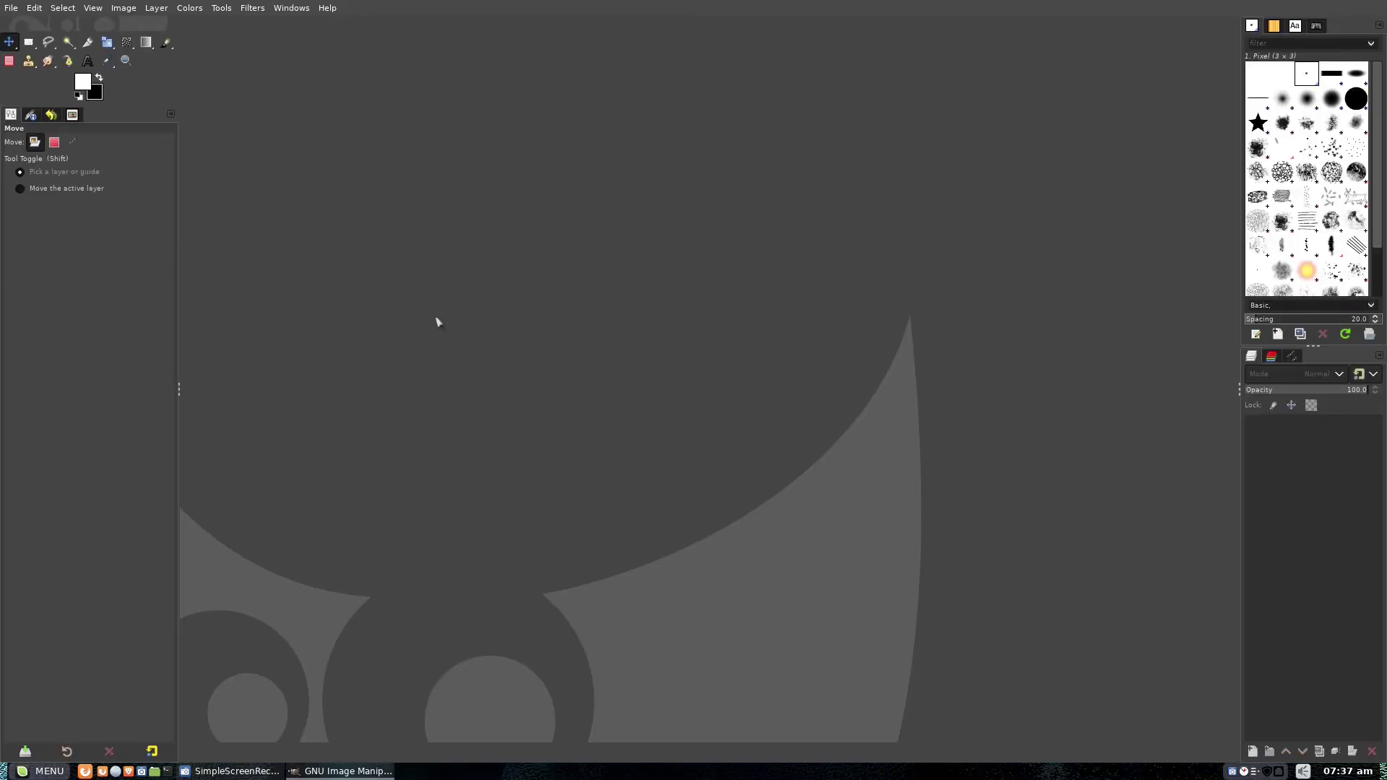
Make black the foreground colour and open 3.png from the Pictures folder
click(98, 77)
click(10, 8)
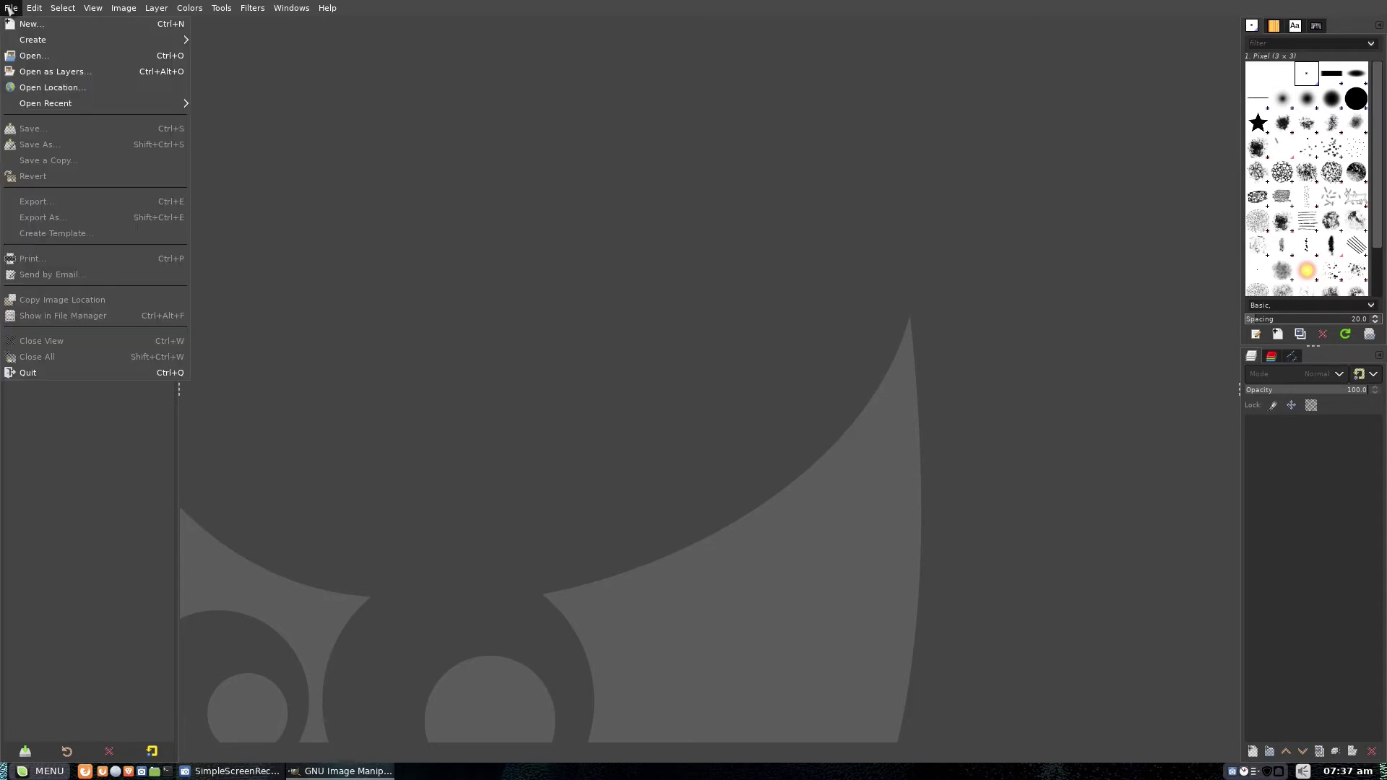
click(36, 56)
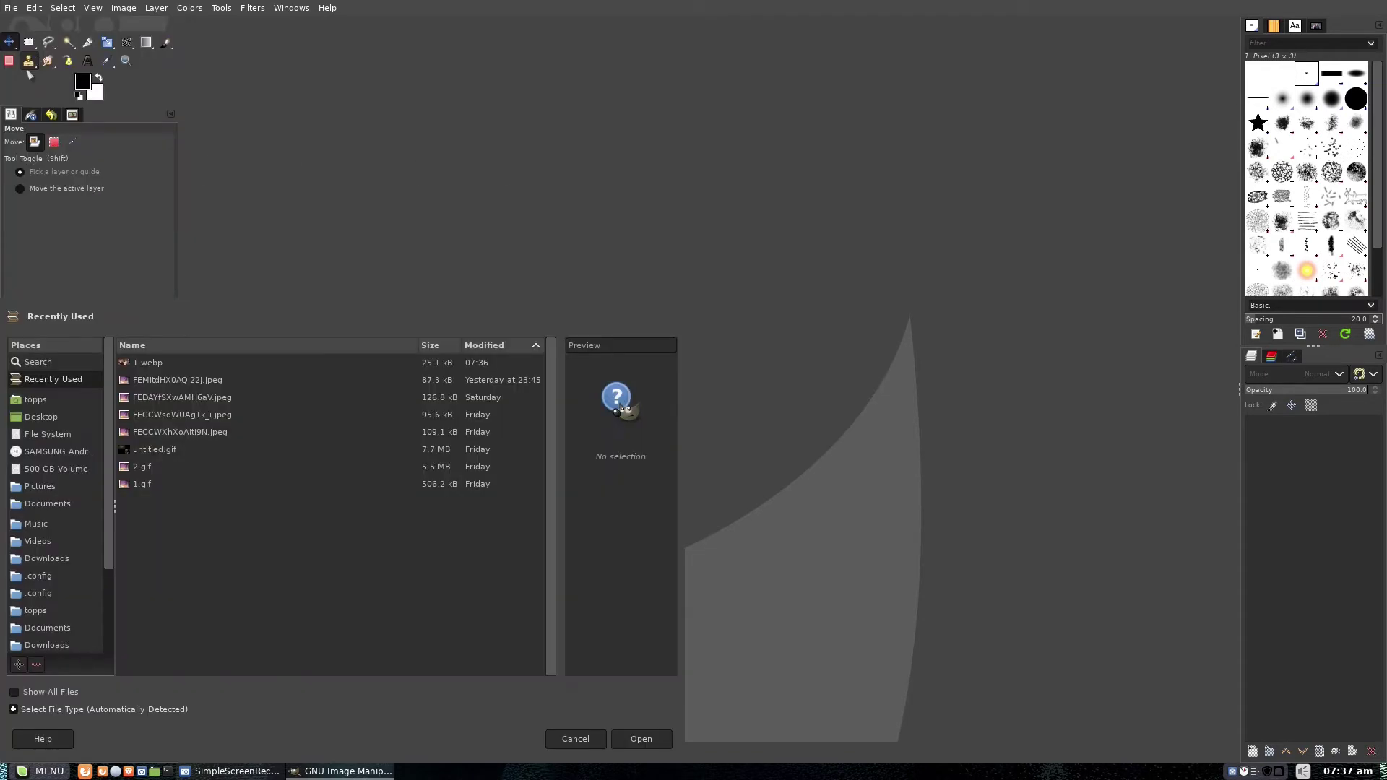
scroll(65, 535, down, 3)
click(30, 594)
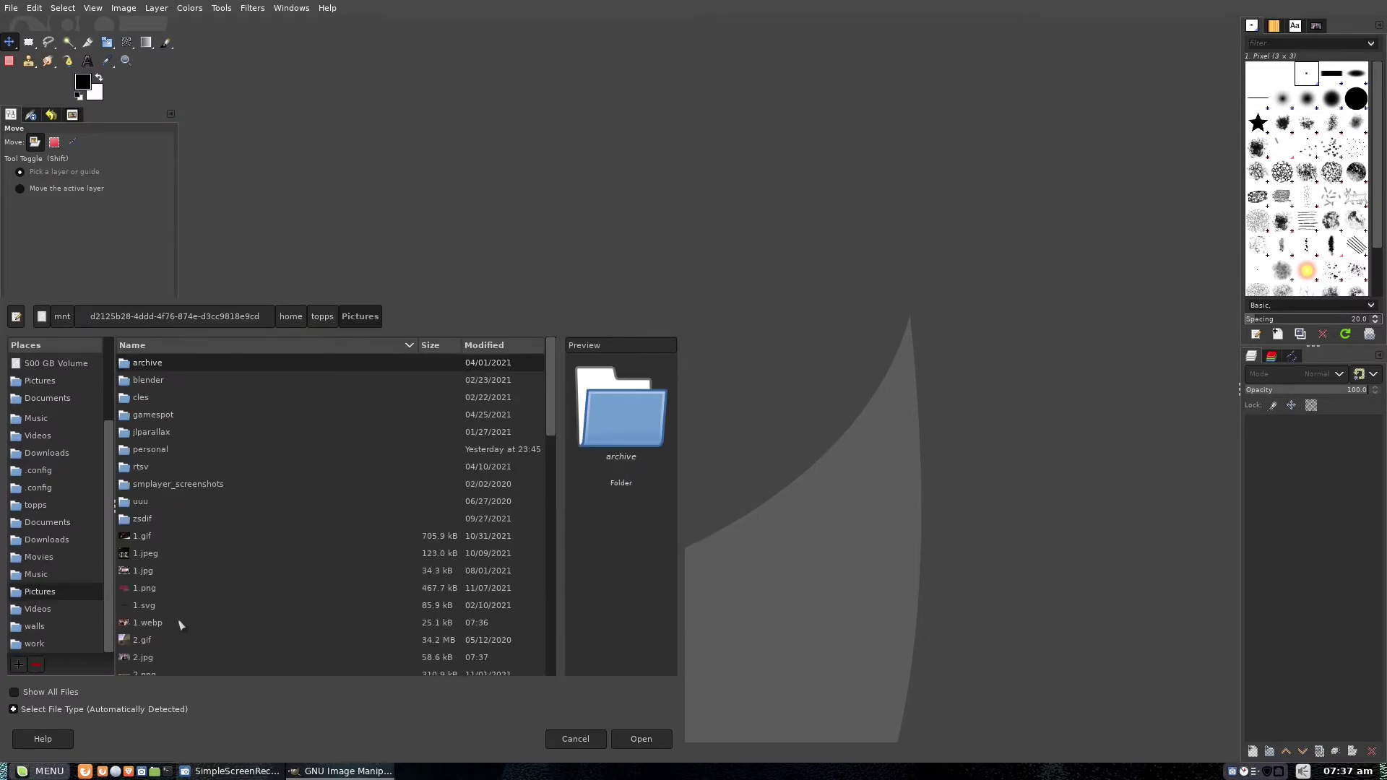
scroll(181, 625, down, 5)
double_click(150, 582)
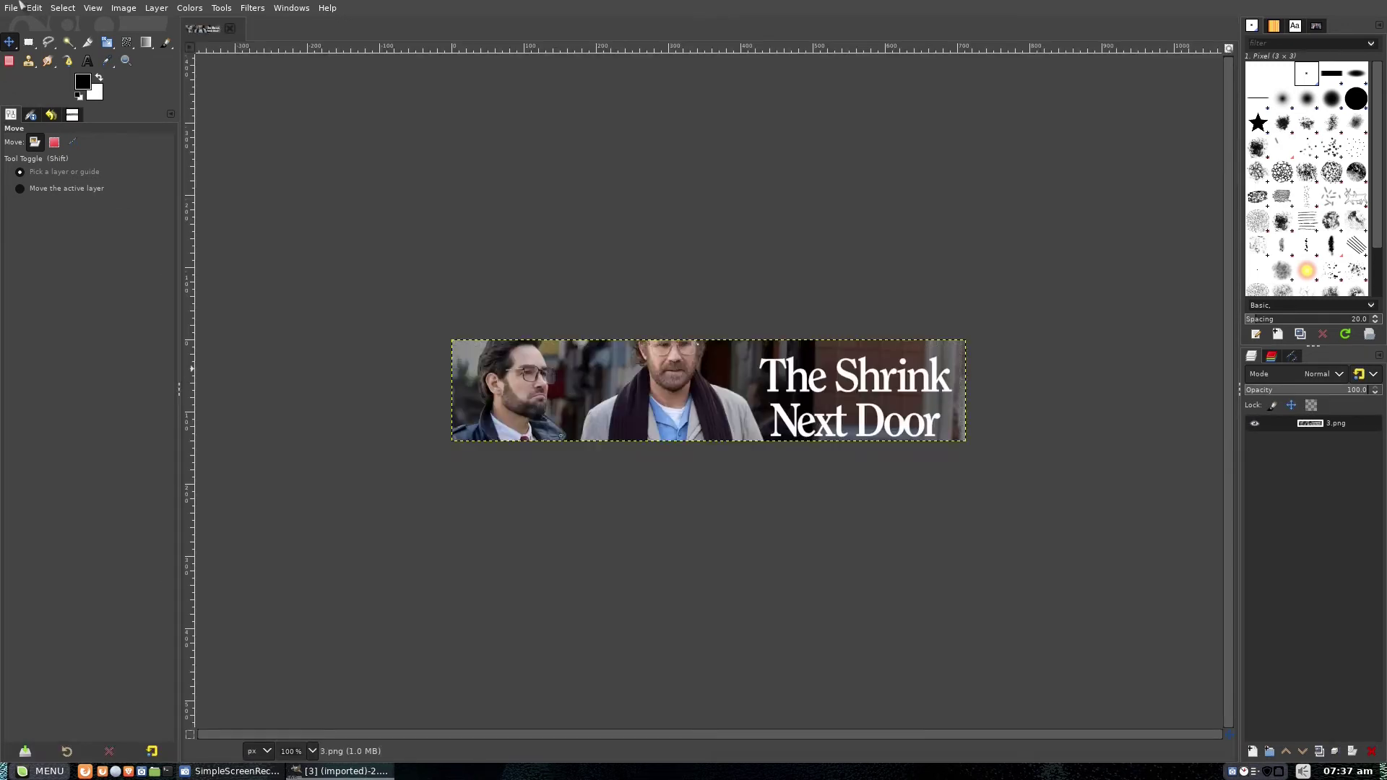
Add the storm-cloud picture 2.jpg from Pictures as a new layer above 3.png
click(13, 7)
click(56, 72)
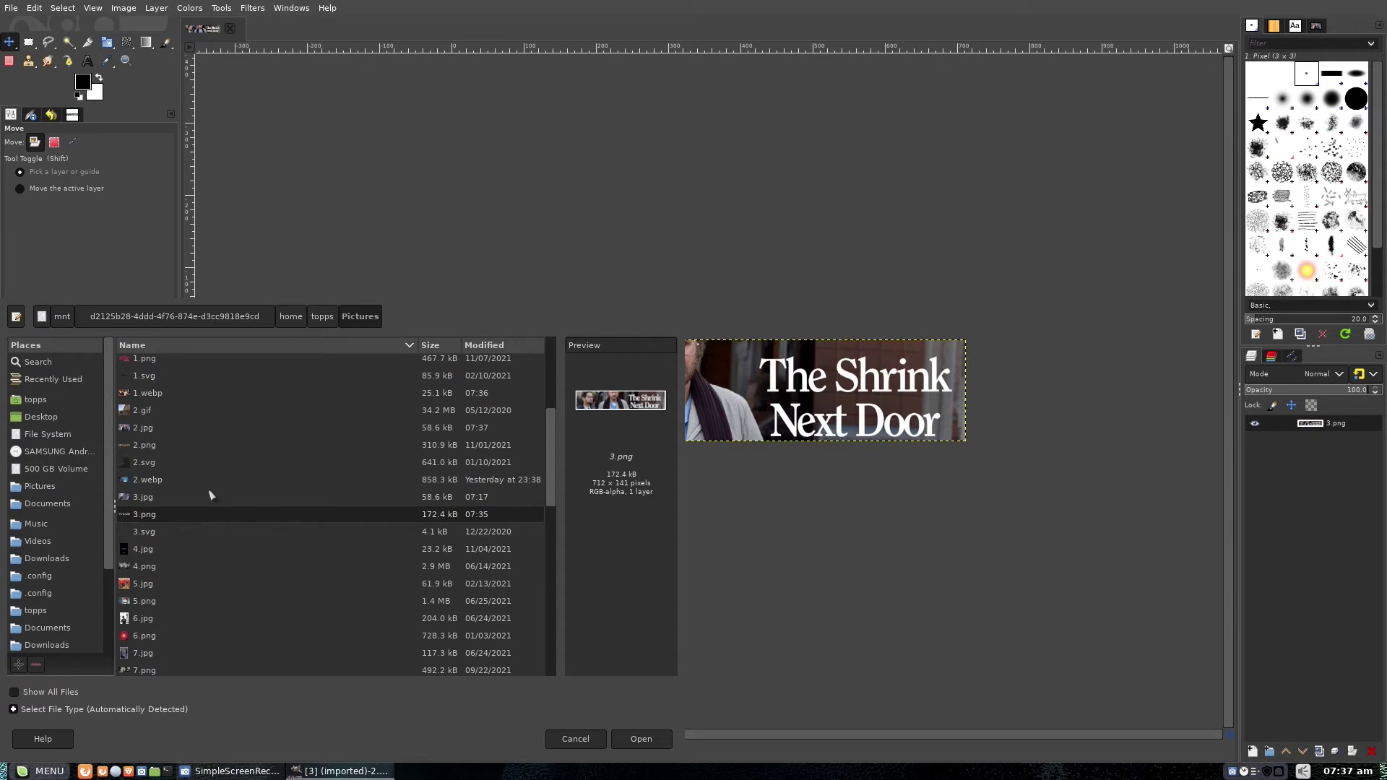
click(143, 427)
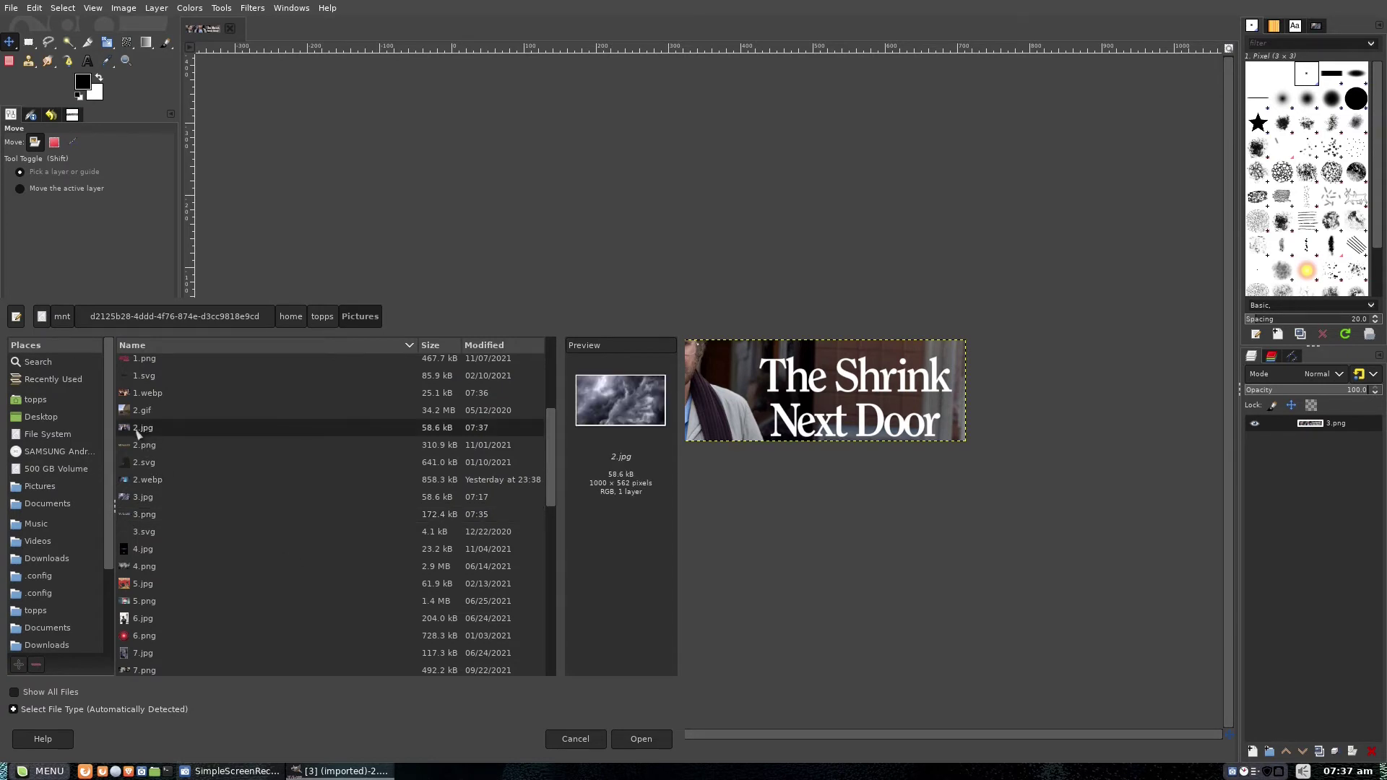
key(Return)
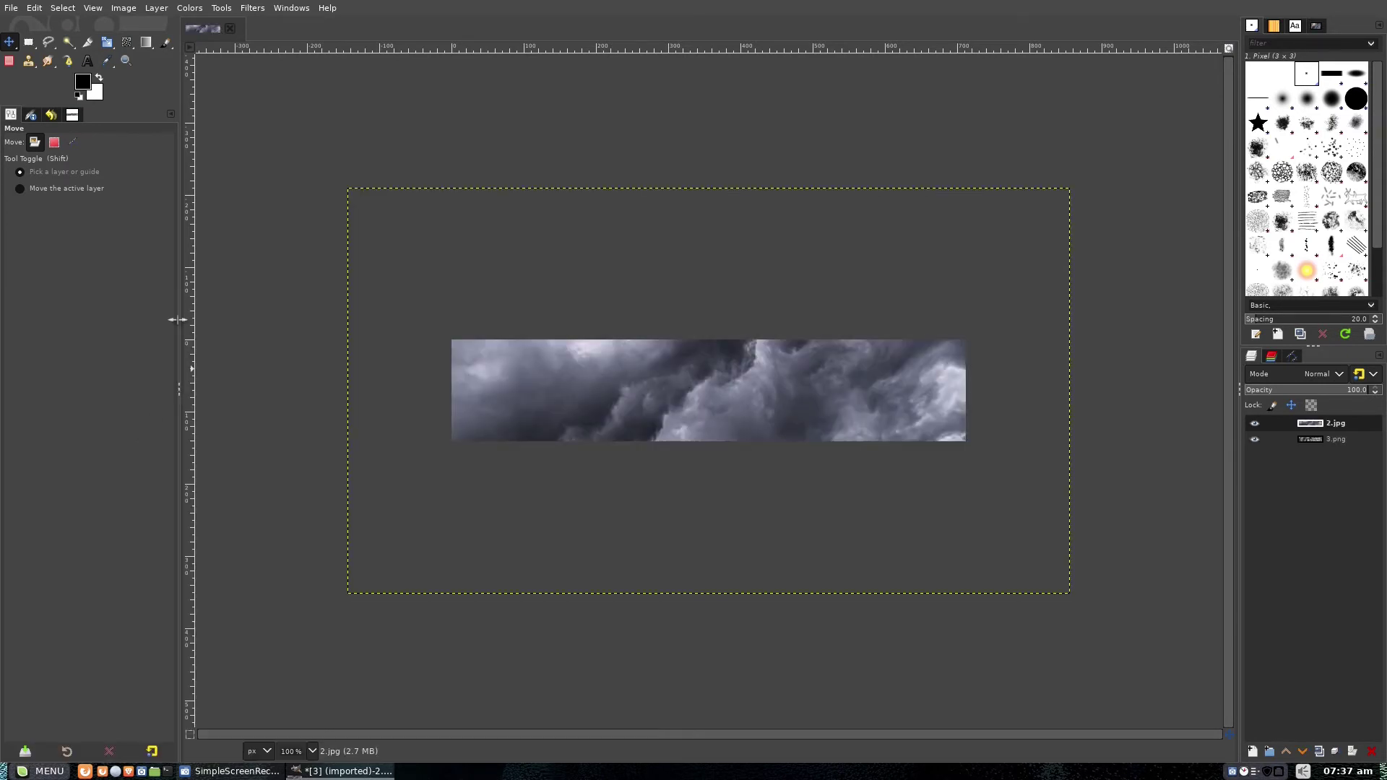
click(8, 8)
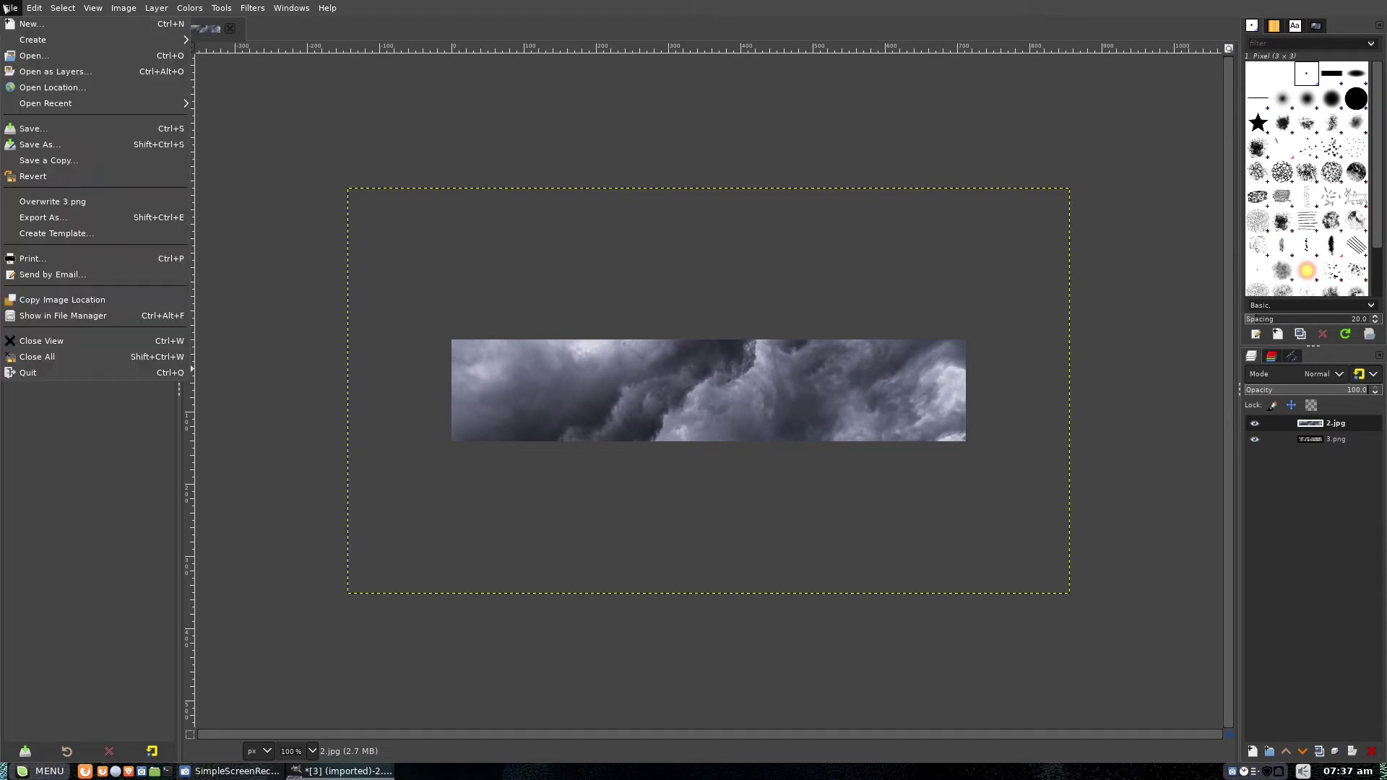
click(26, 72)
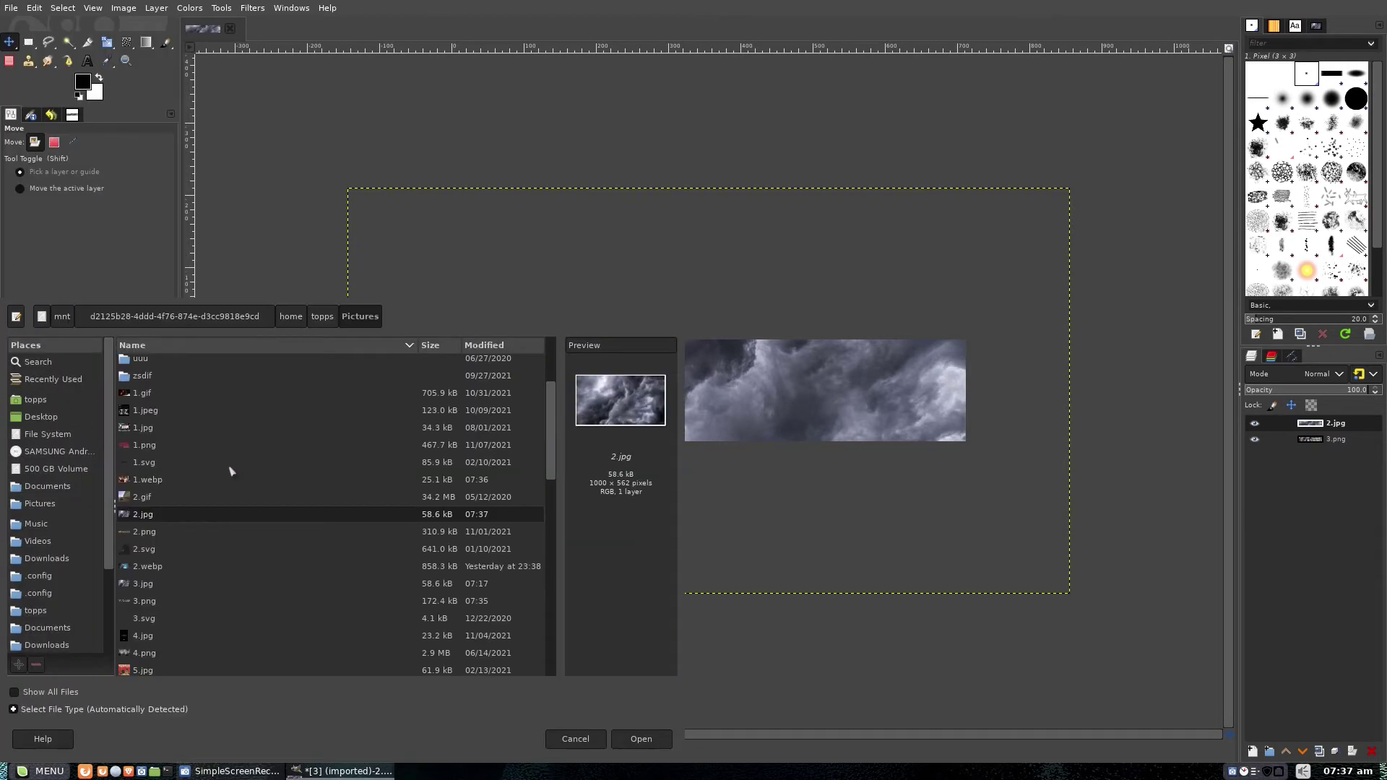
Add 1.webp as a layer and drag it right and down over the clouds
double_click(152, 482)
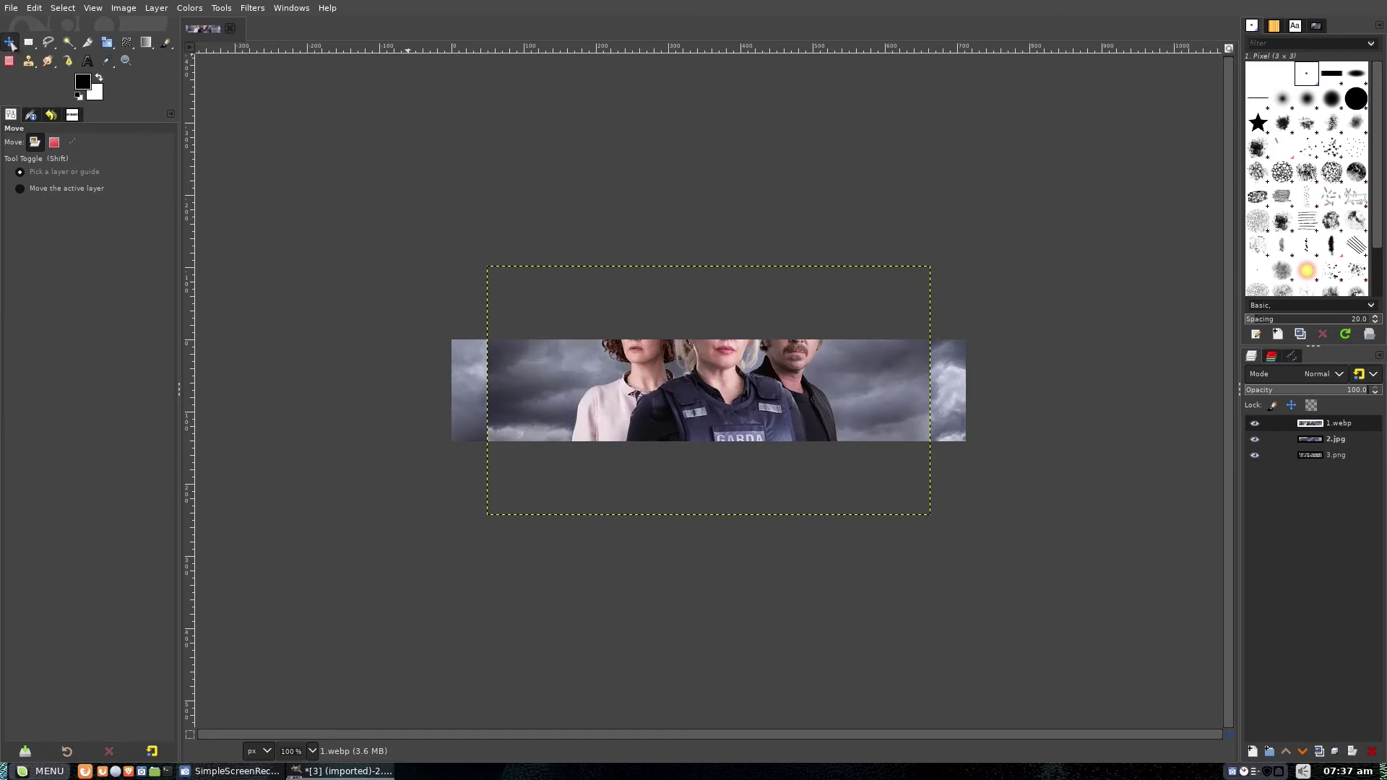
drag(541, 292, 646, 344)
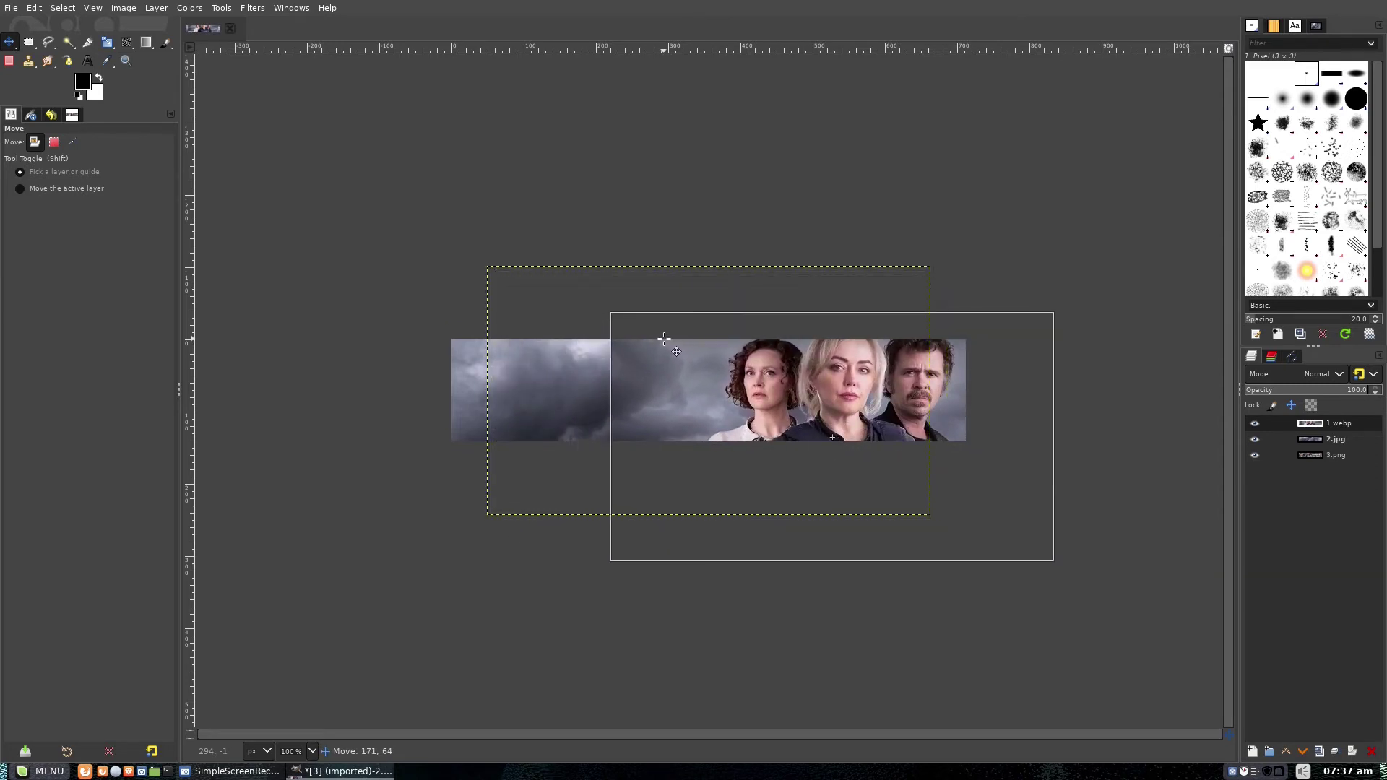
drag(646, 345, 654, 339)
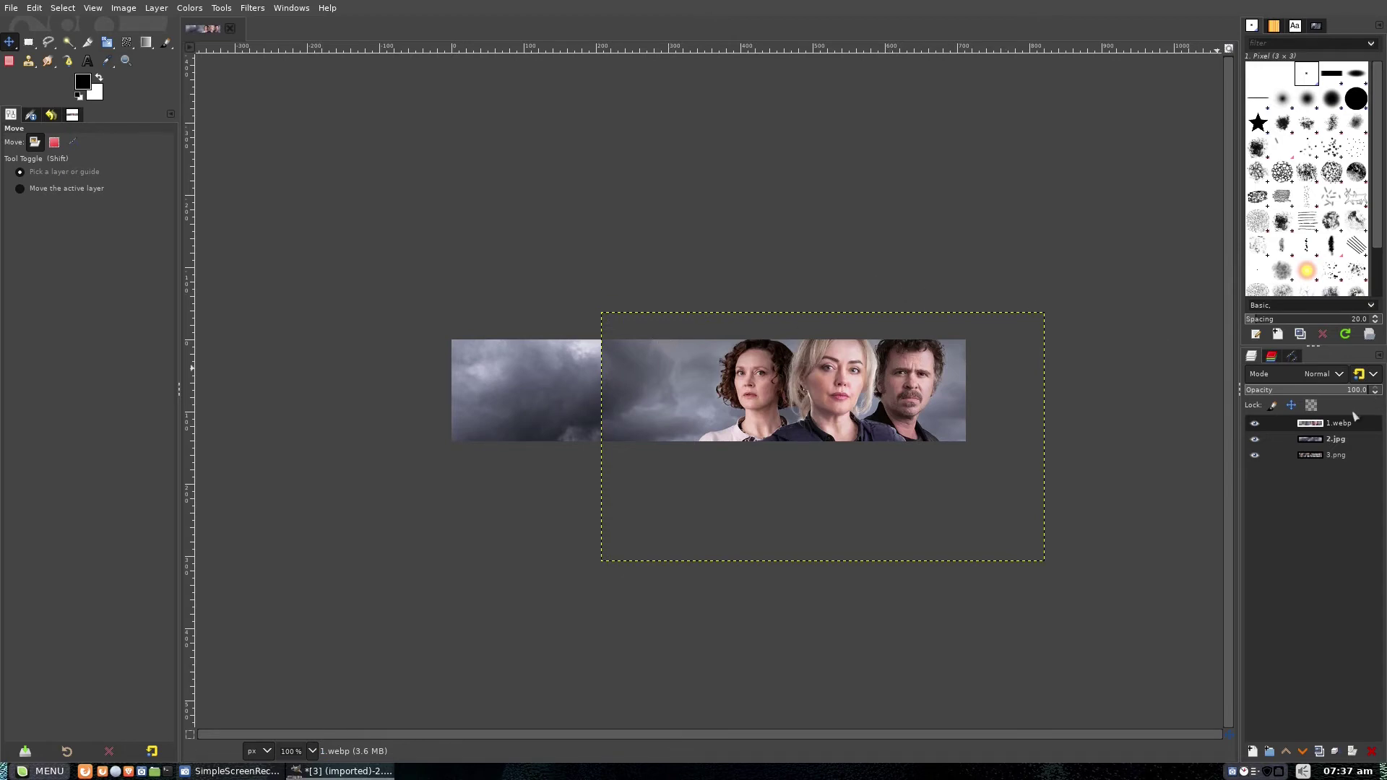
Add a layer mask to the 1.webp cast photo layer
right_click(1337, 429)
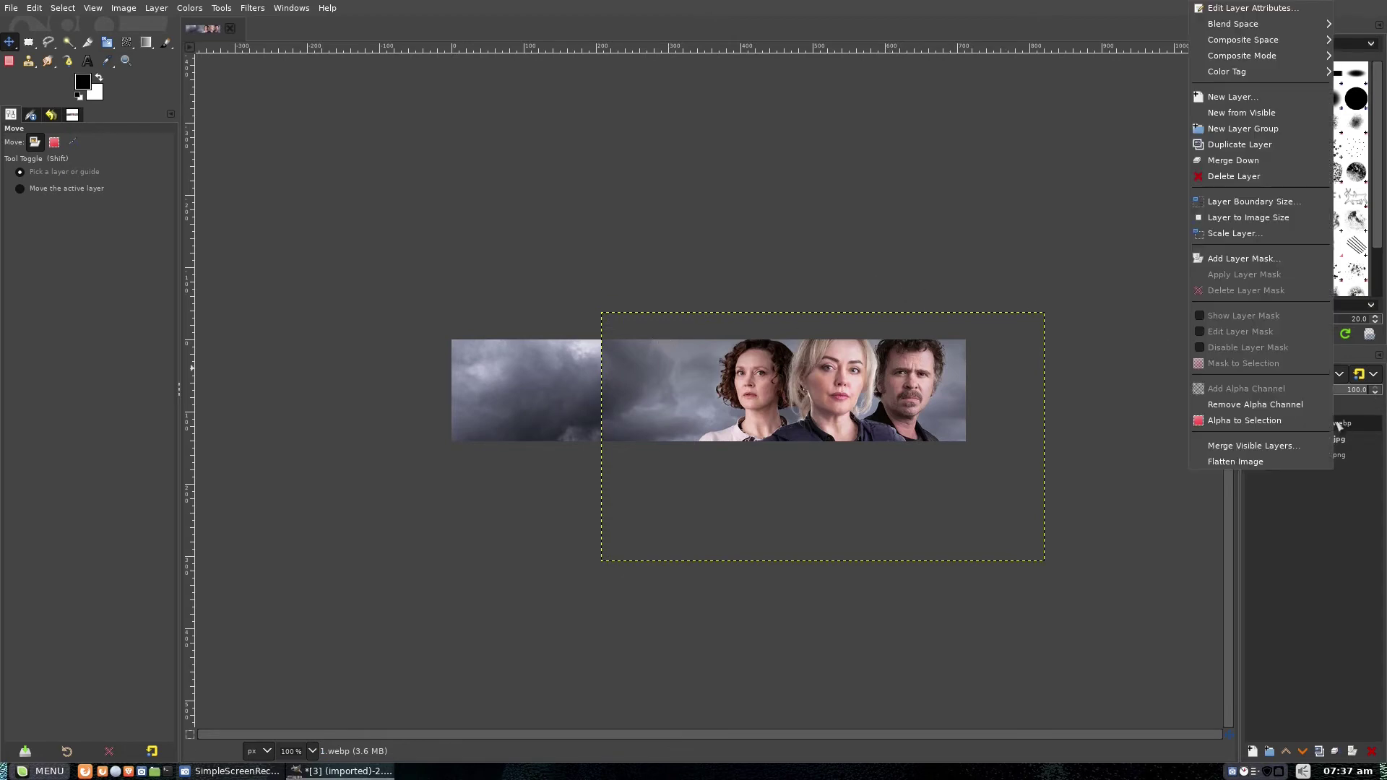
click(1267, 258)
click(1319, 352)
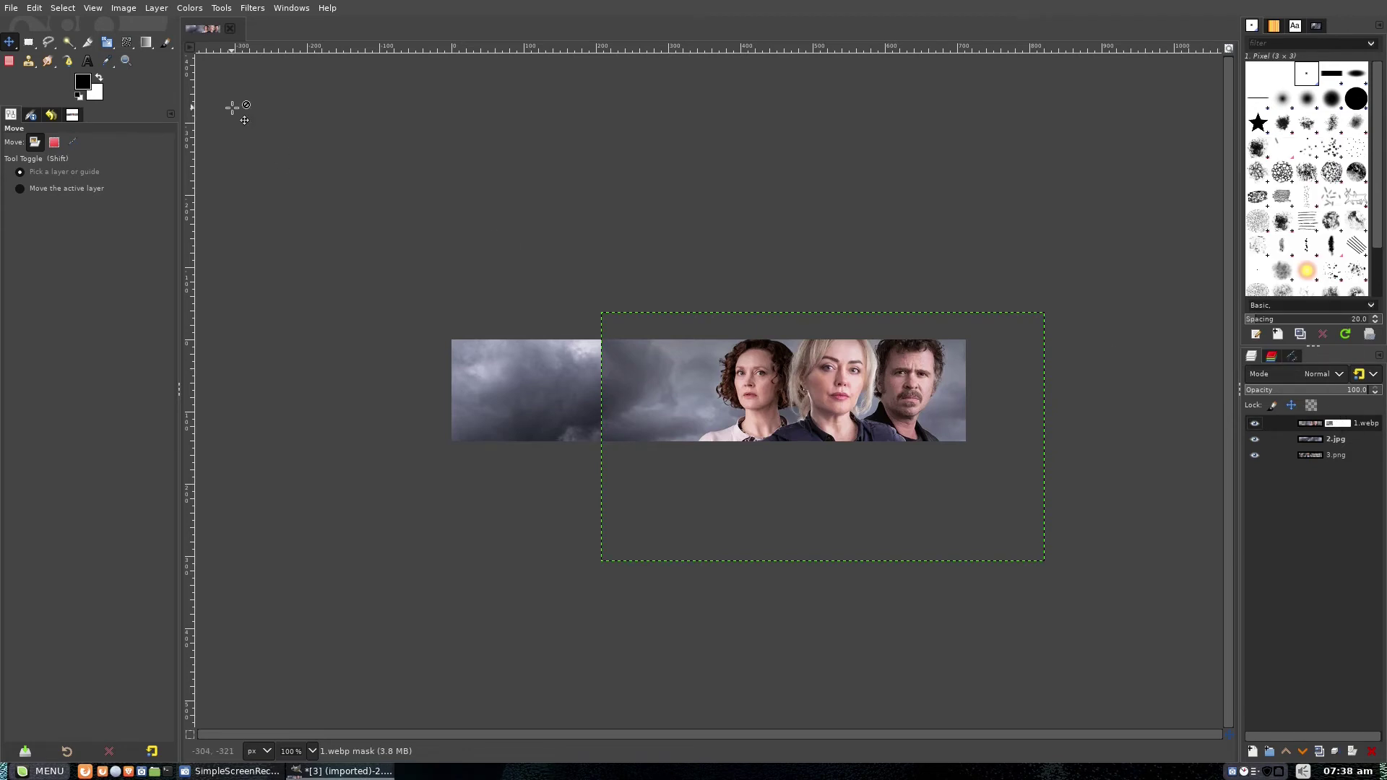
Fade the photo's left, top-left and right edges into the clouds with mask gradients
click(147, 42)
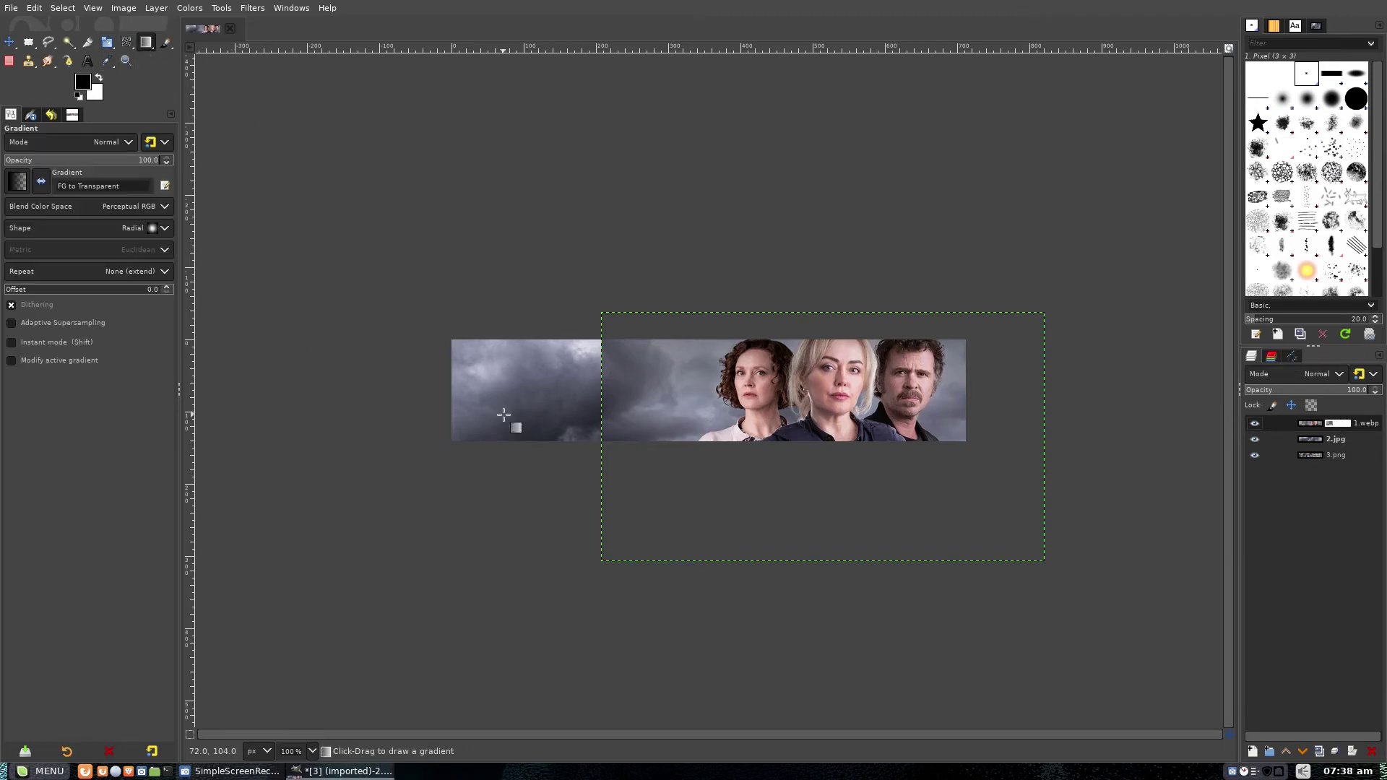
drag(596, 384, 711, 391)
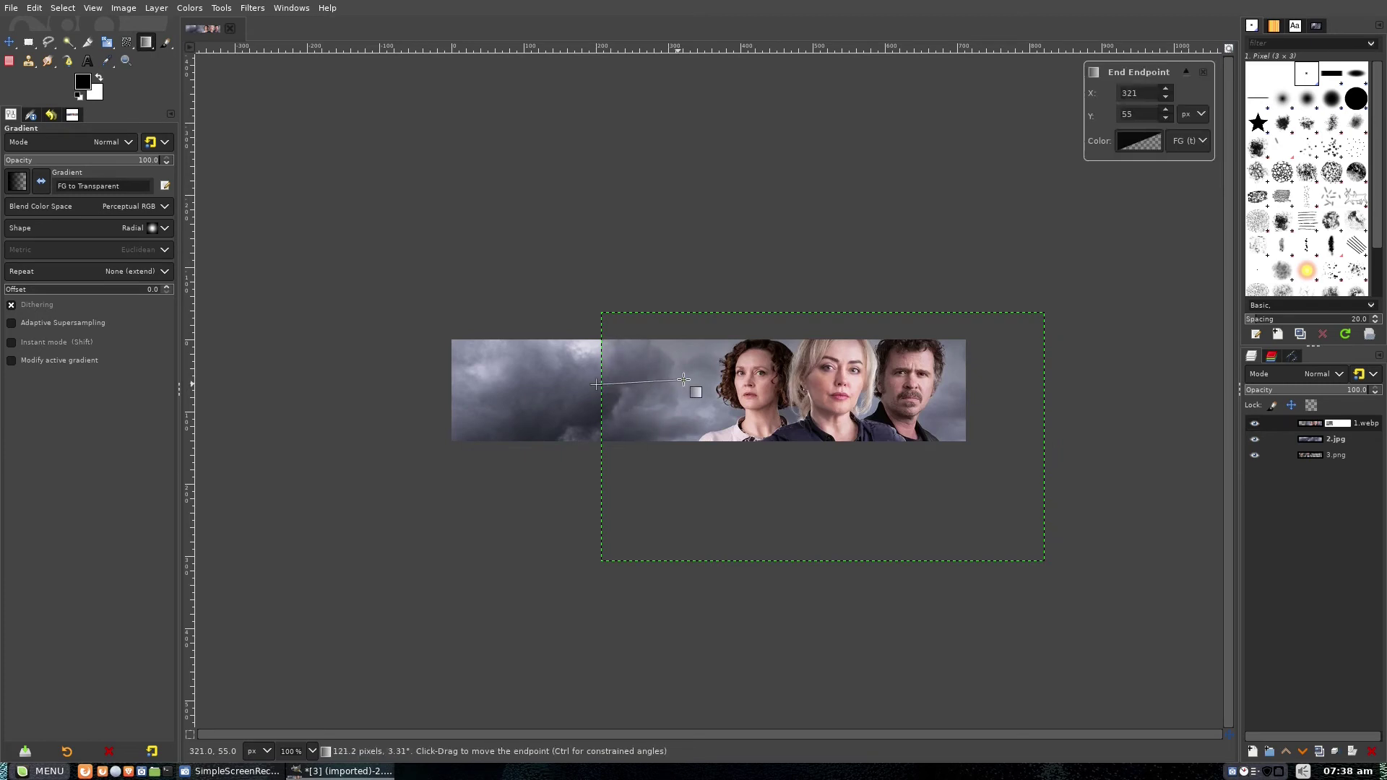
key(Escape)
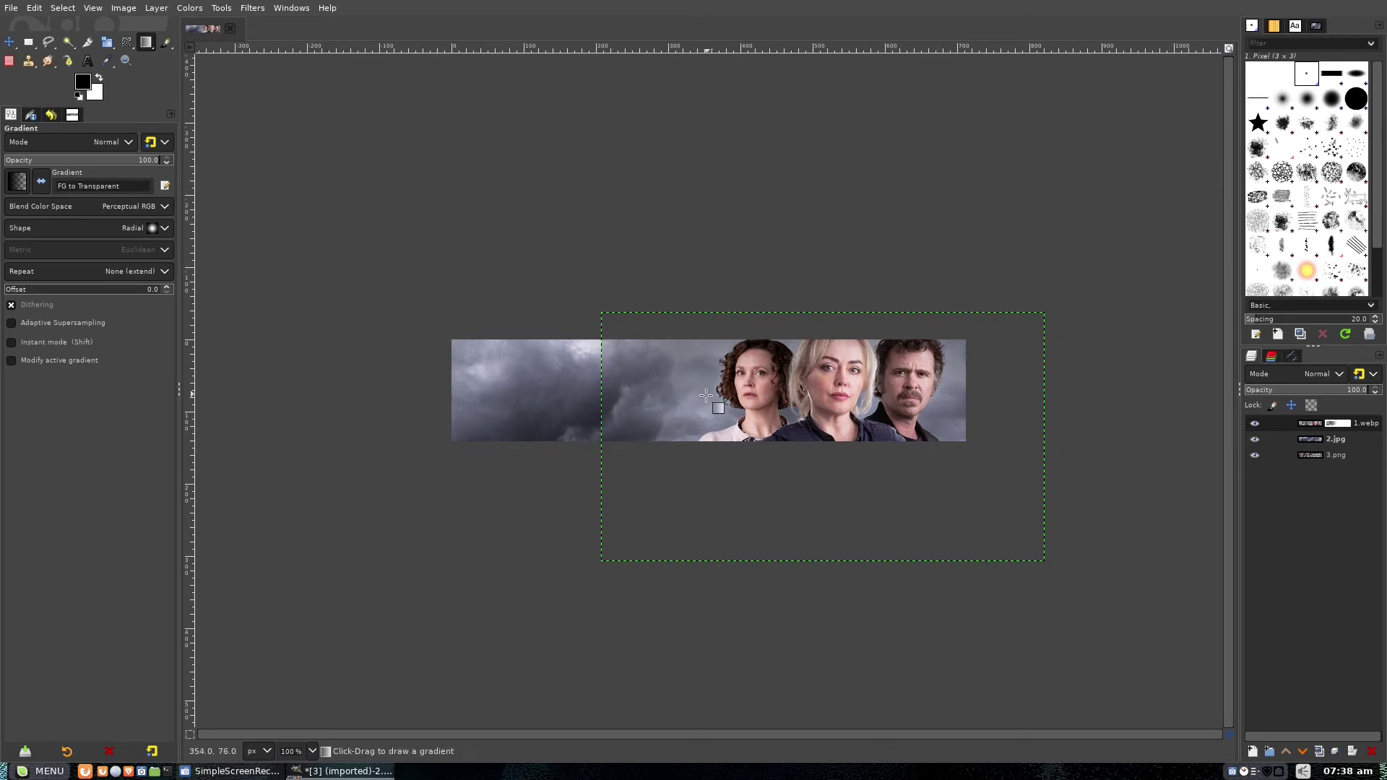
drag(594, 415, 695, 399)
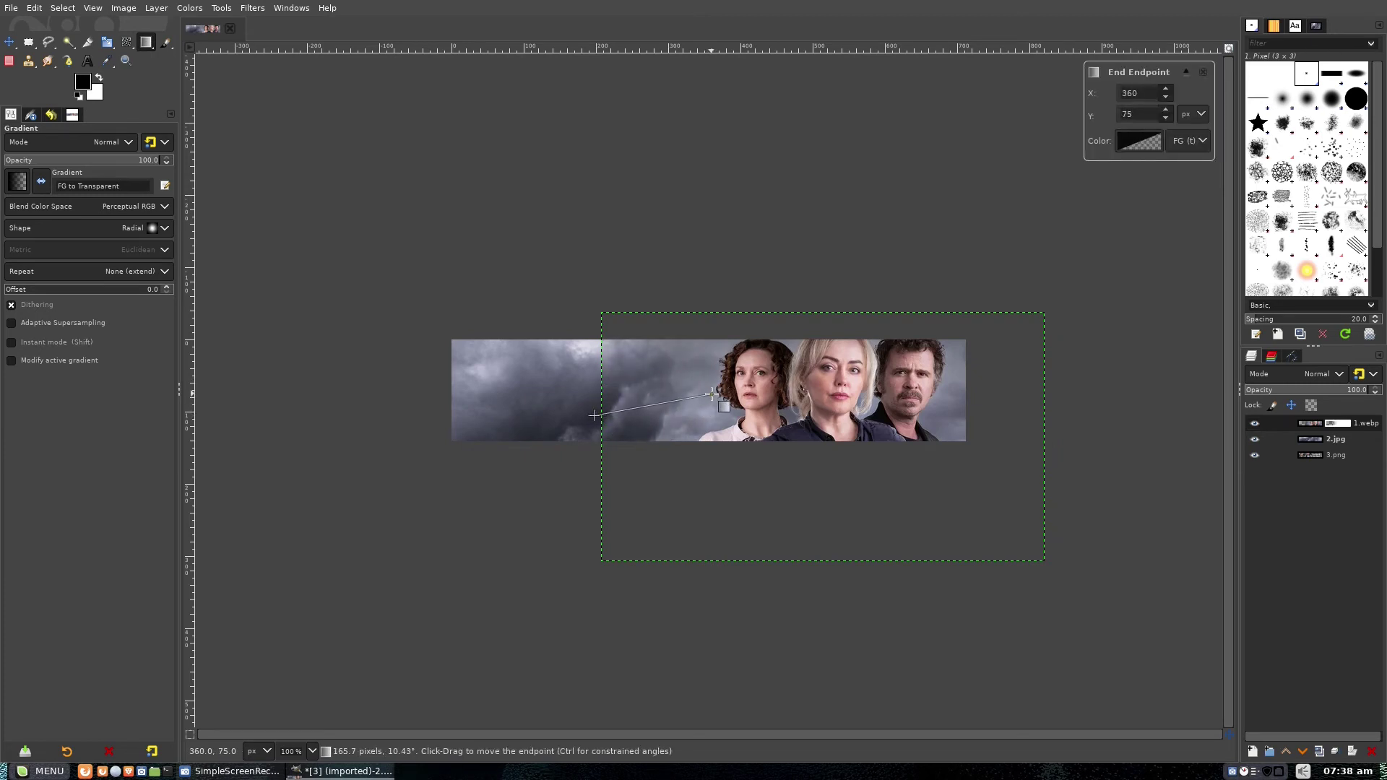
key(Escape)
drag(587, 327, 718, 404)
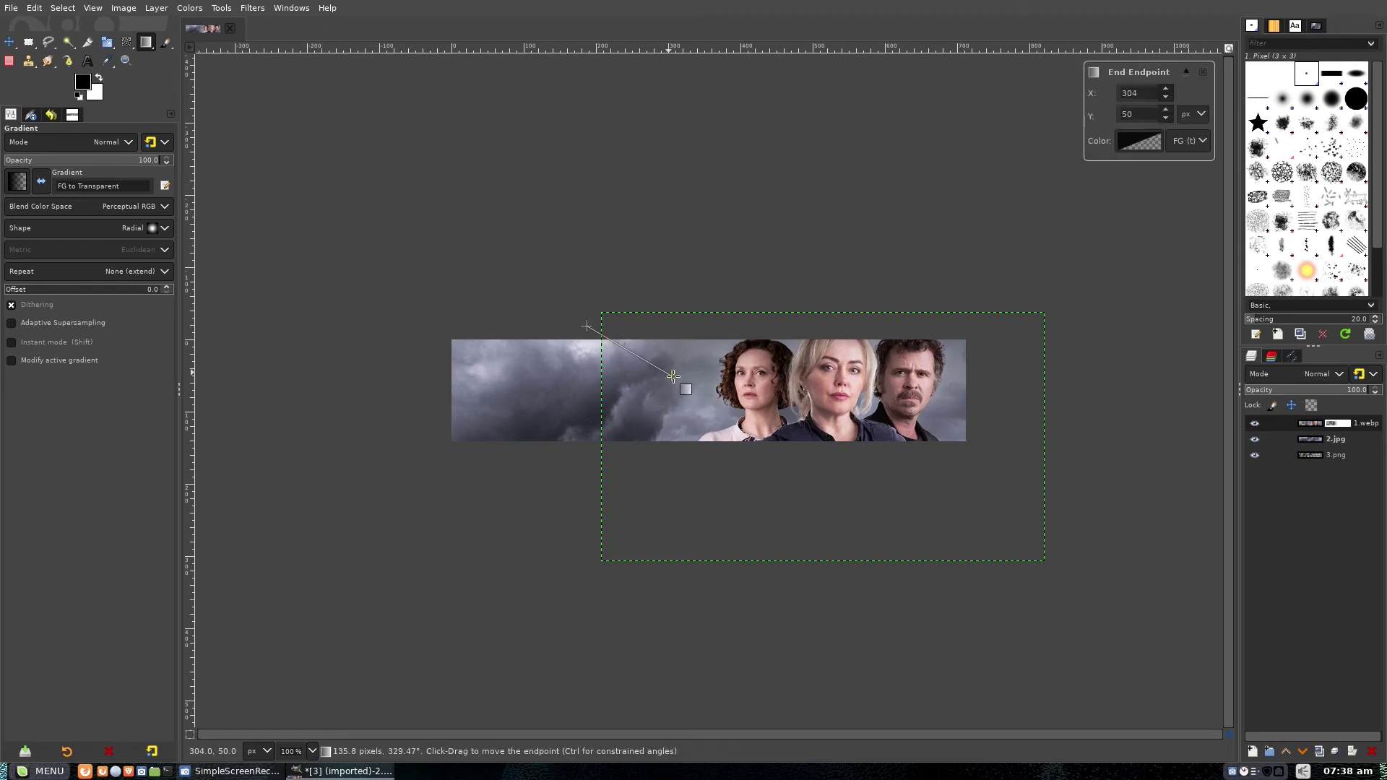
key(Escape)
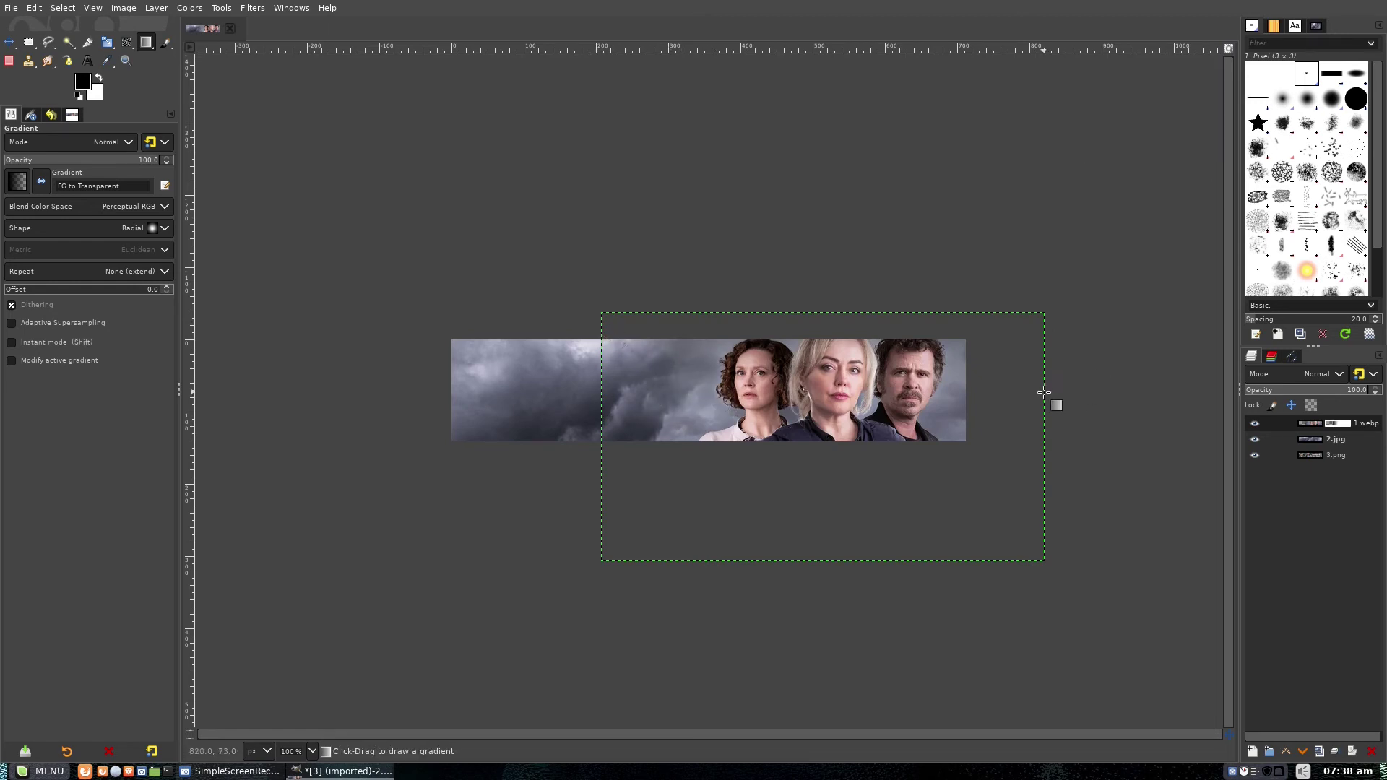
drag(988, 459, 927, 412)
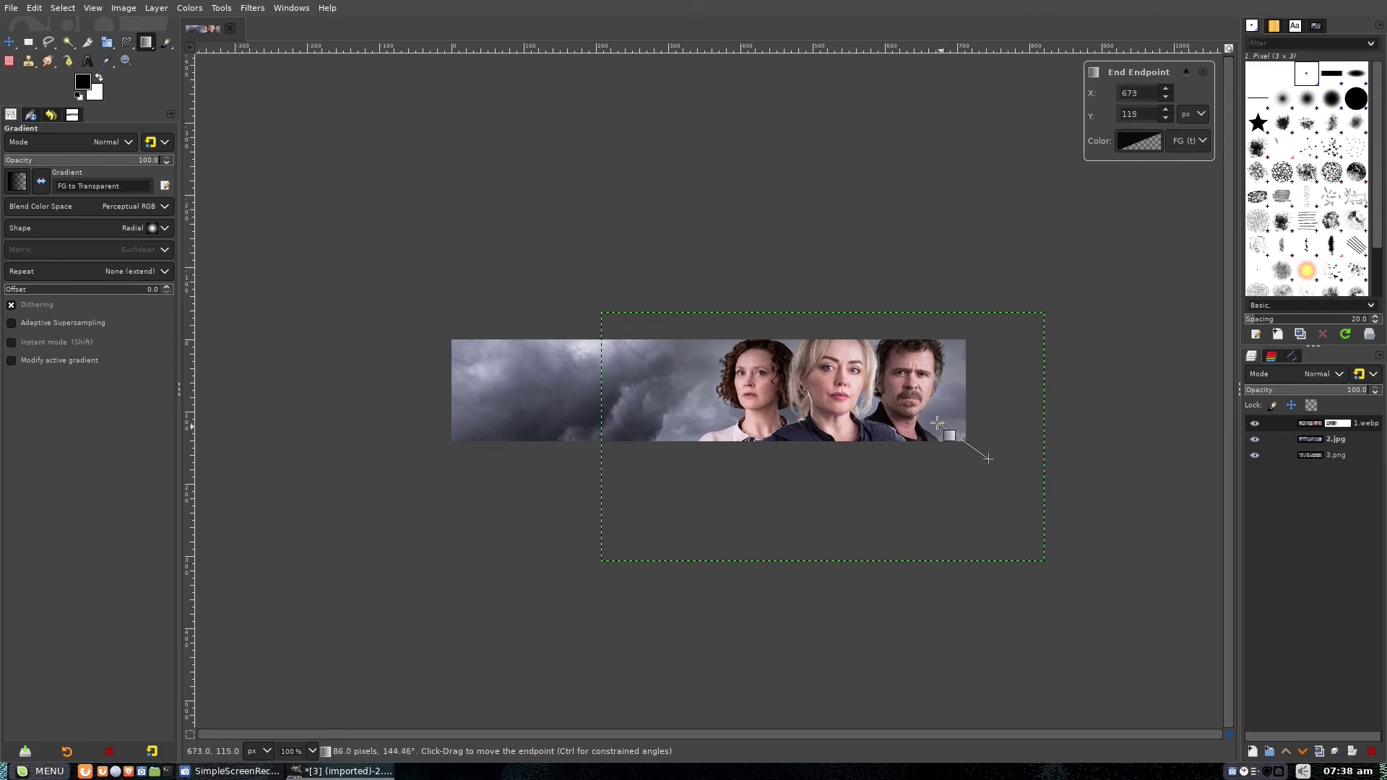
key(Escape)
drag(979, 330, 945, 361)
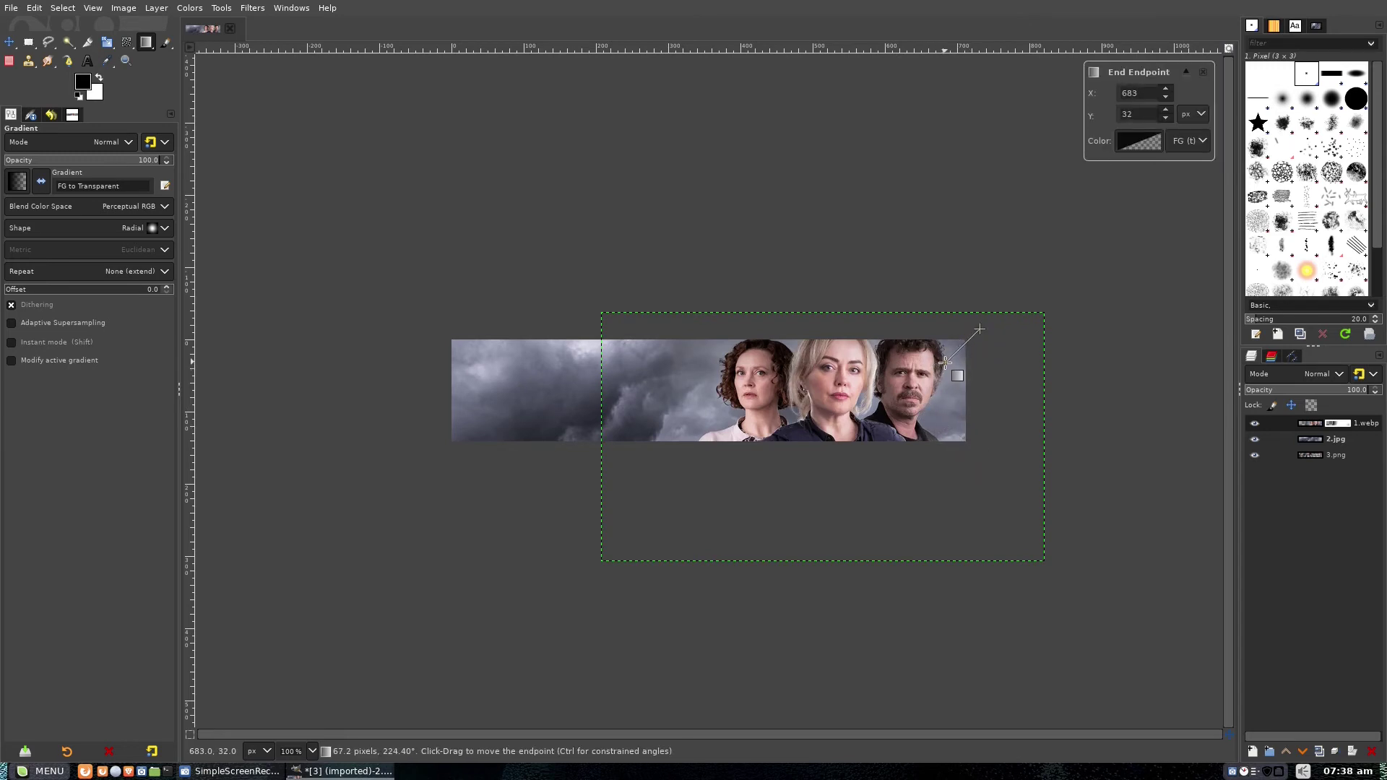
key(Return)
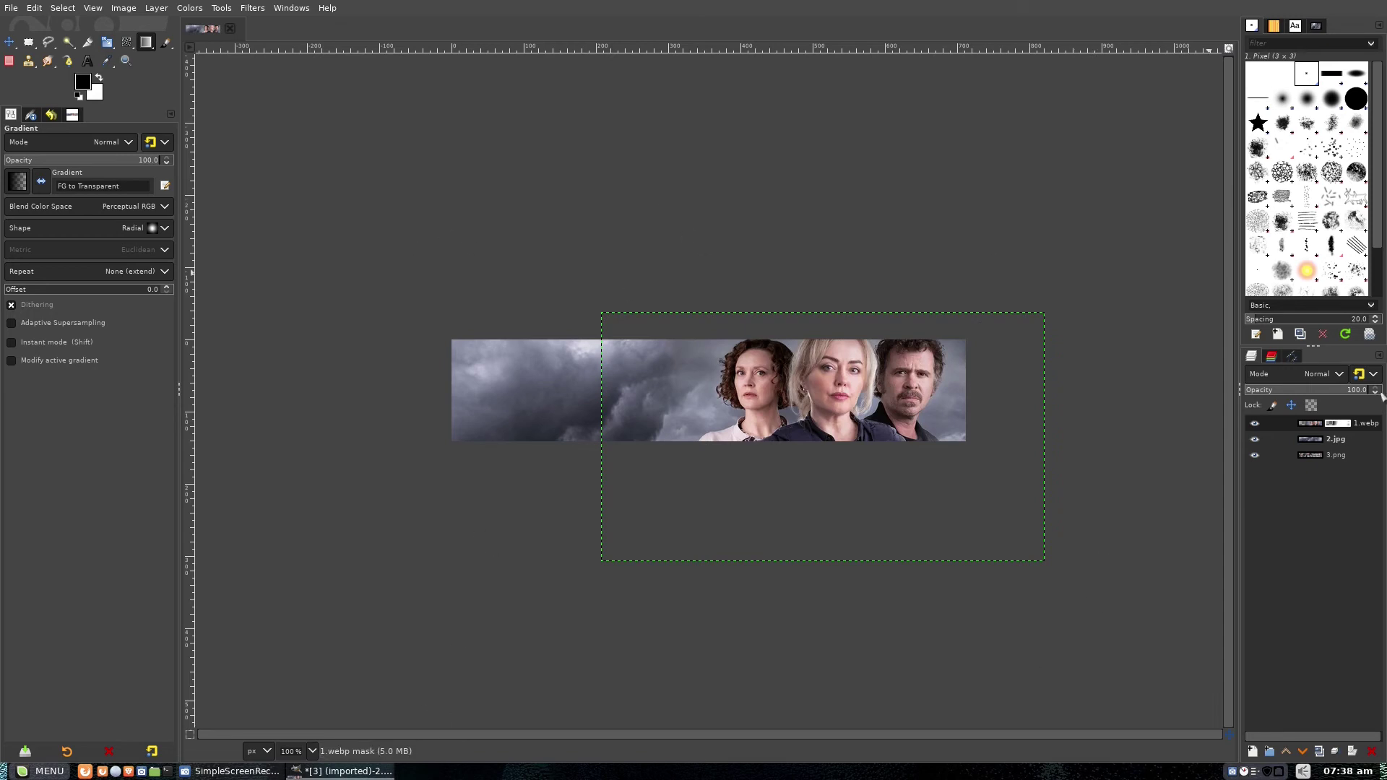
click(1311, 424)
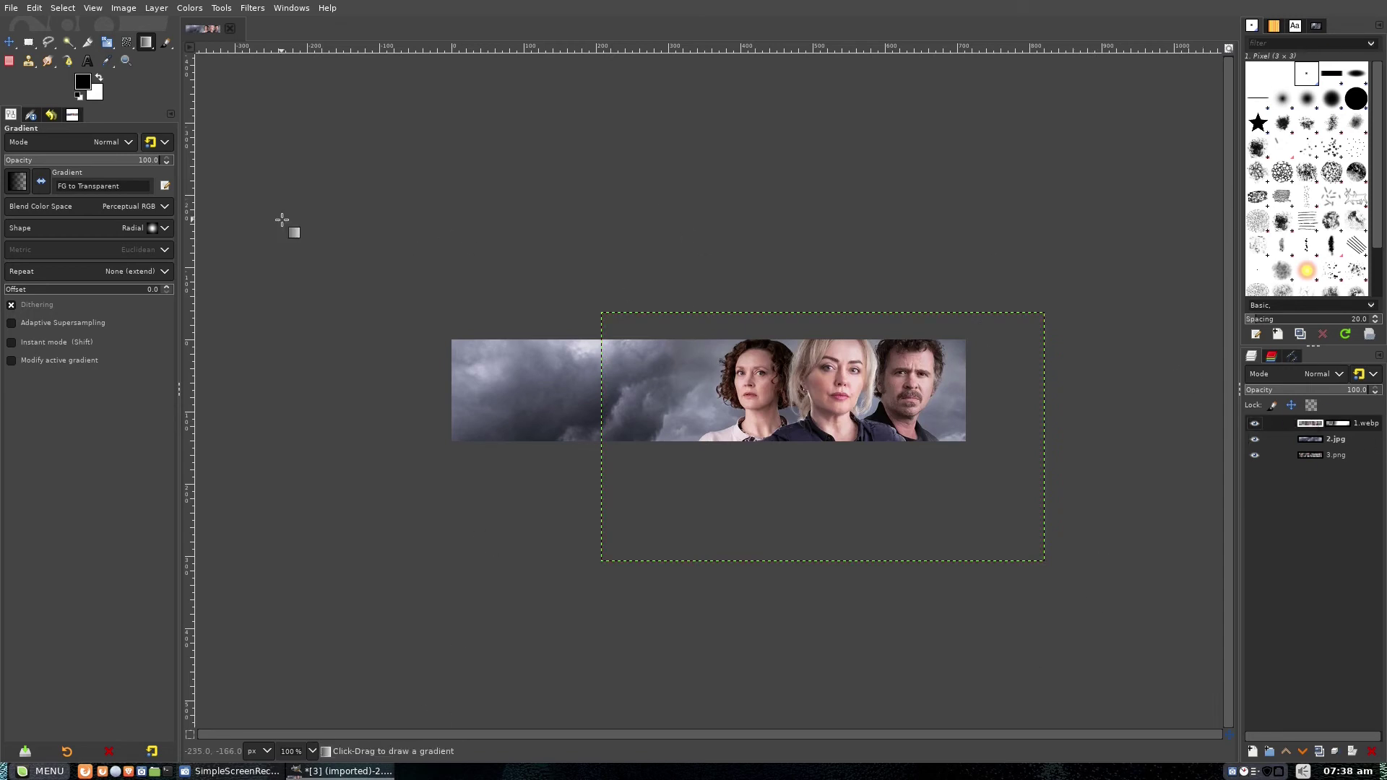
Add a bold white 'HIDDEN' title over the left clouds and nudge it up-left
click(100, 77)
click(88, 63)
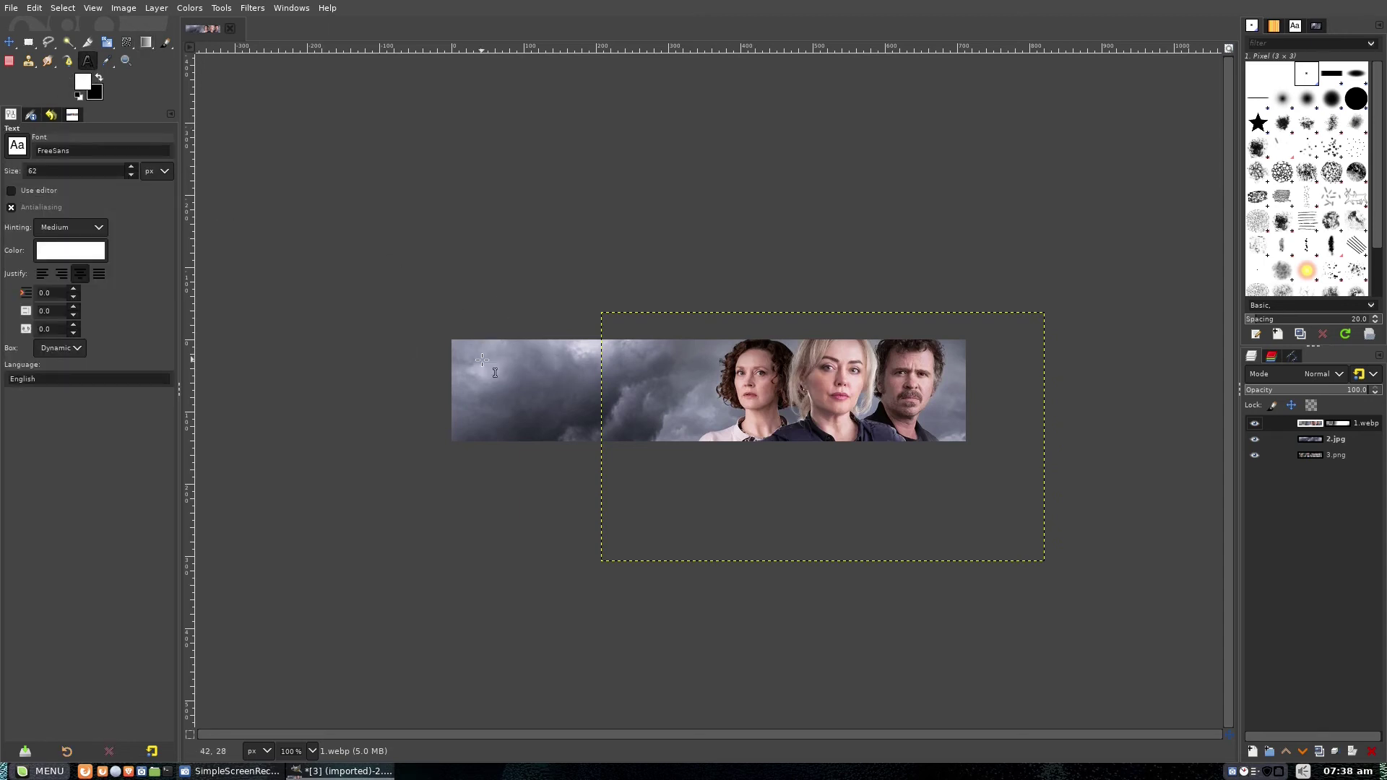
click(510, 358)
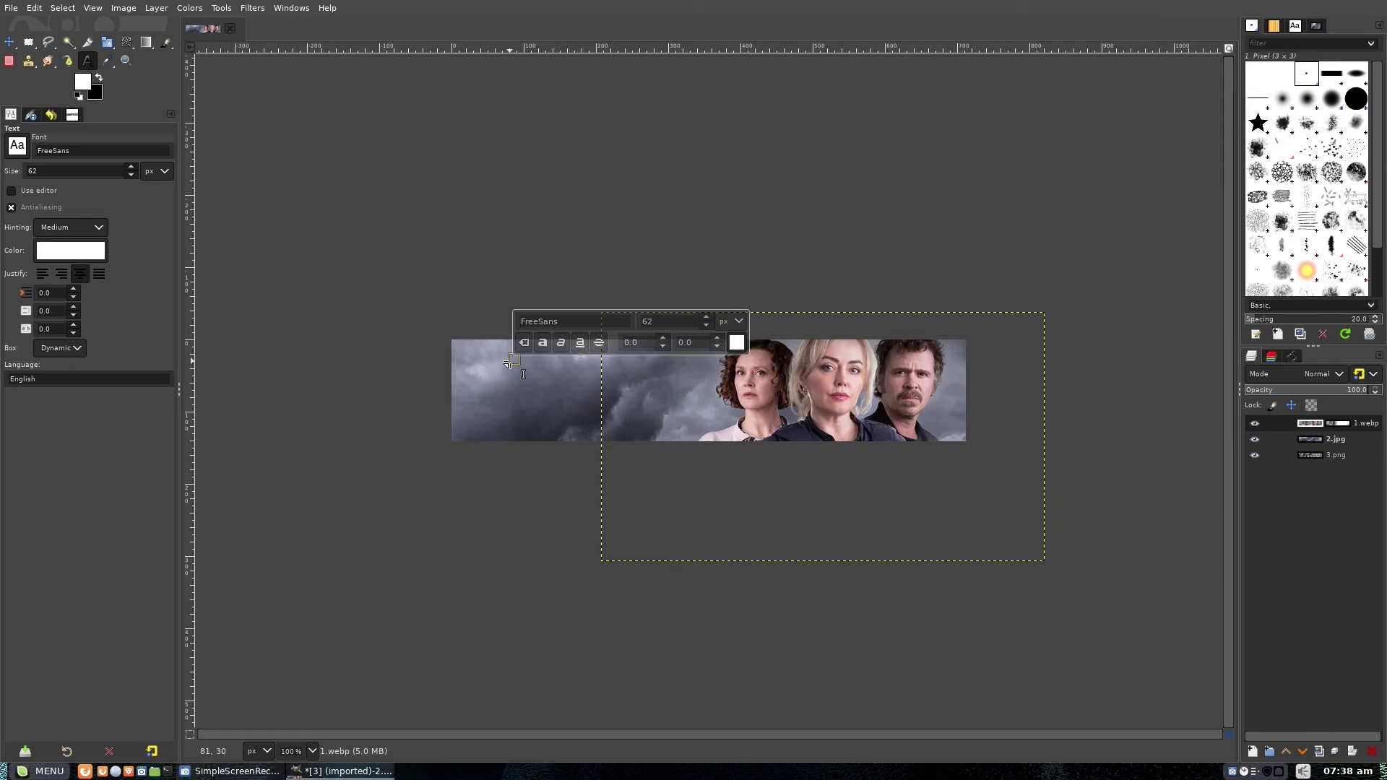
text(HIDD)
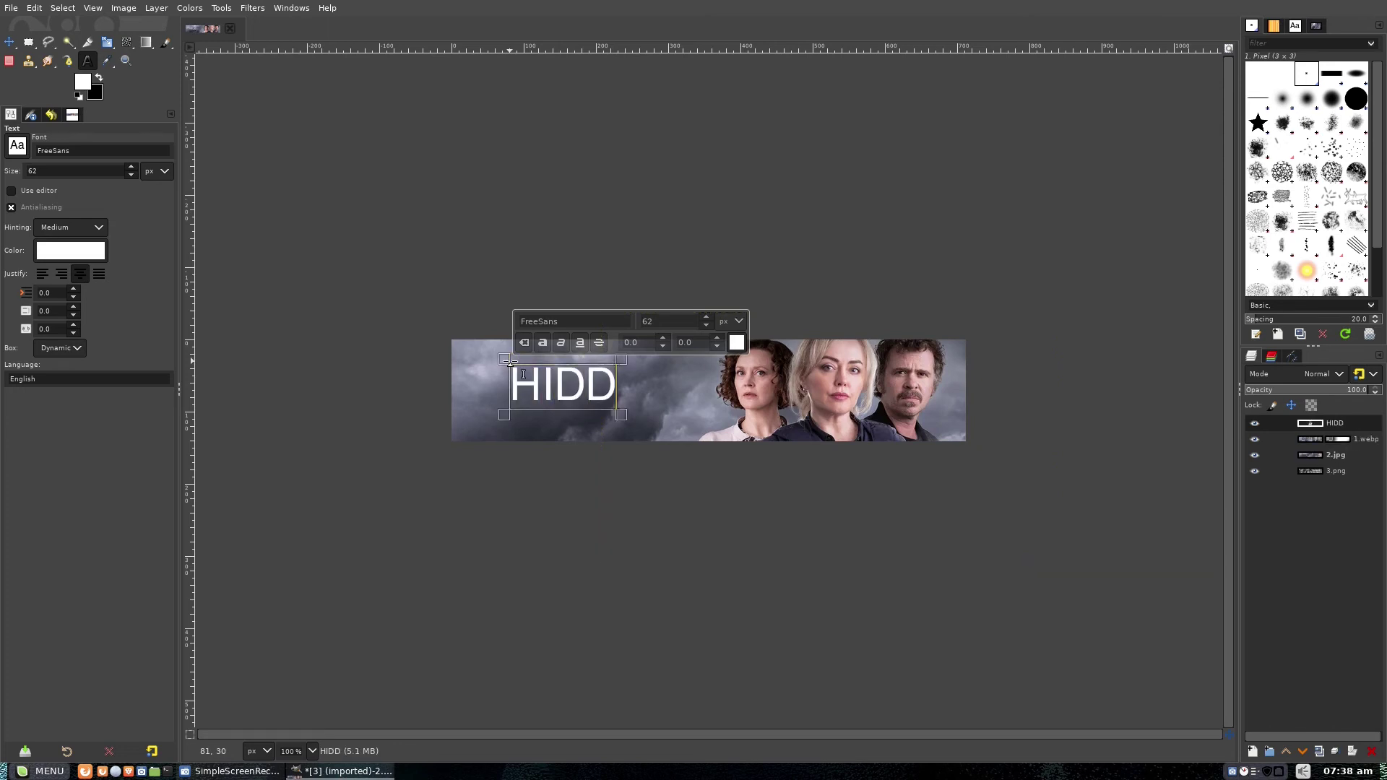
text(EN)
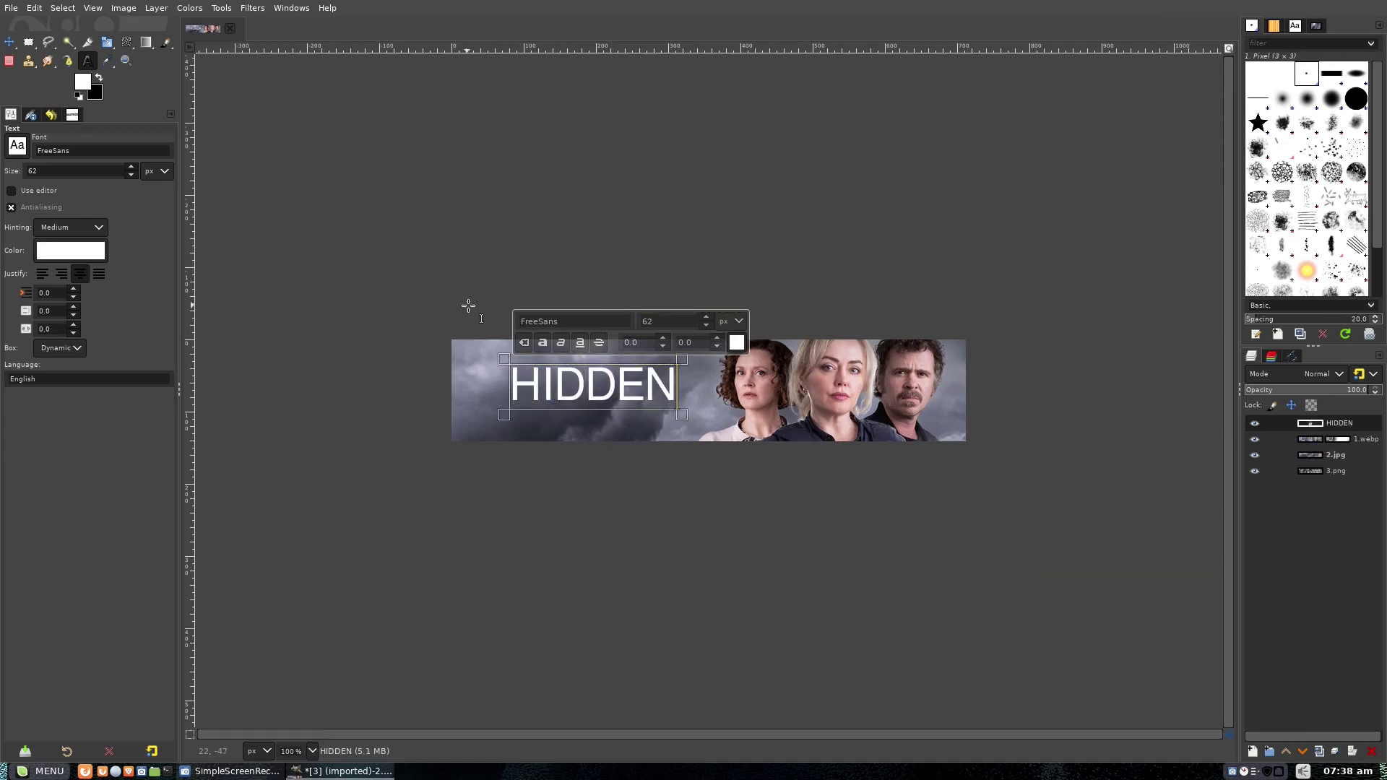
double_click(601, 388)
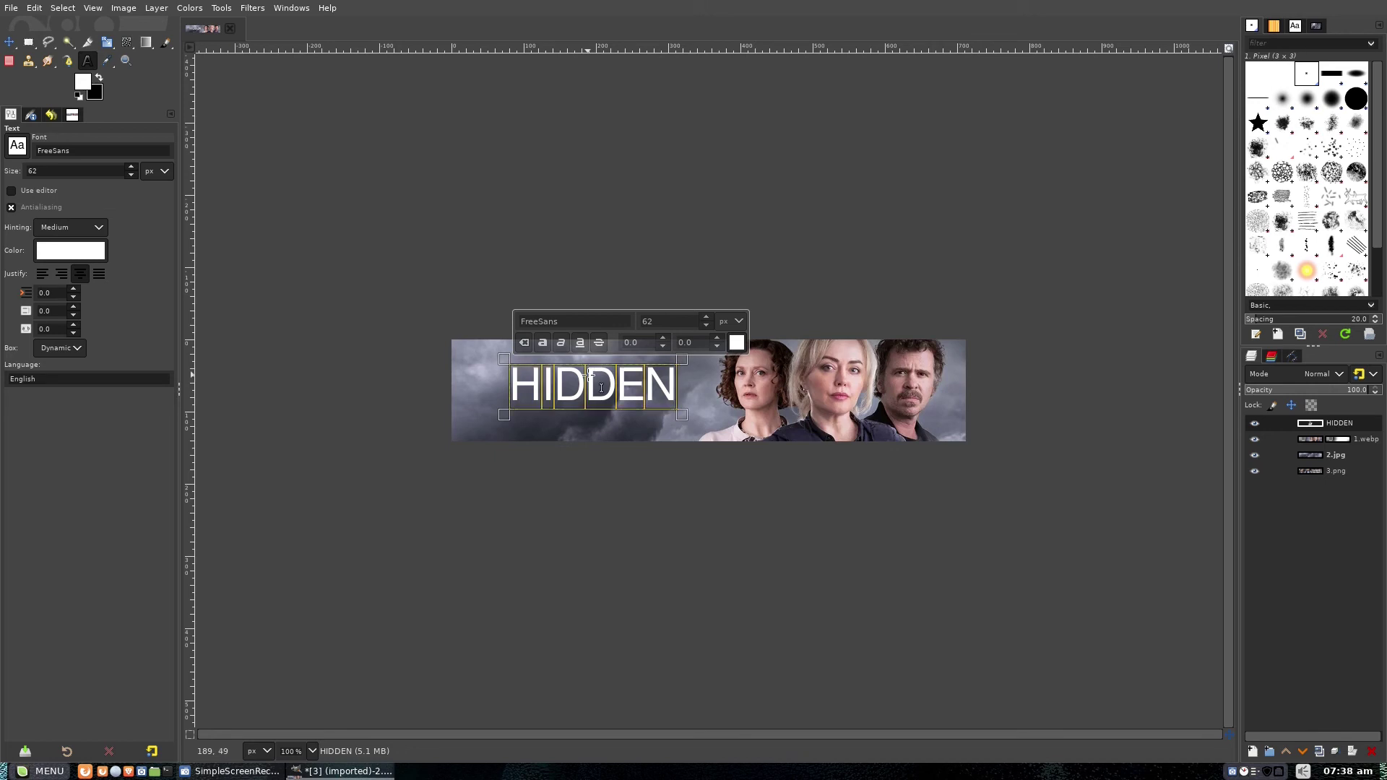
click(543, 343)
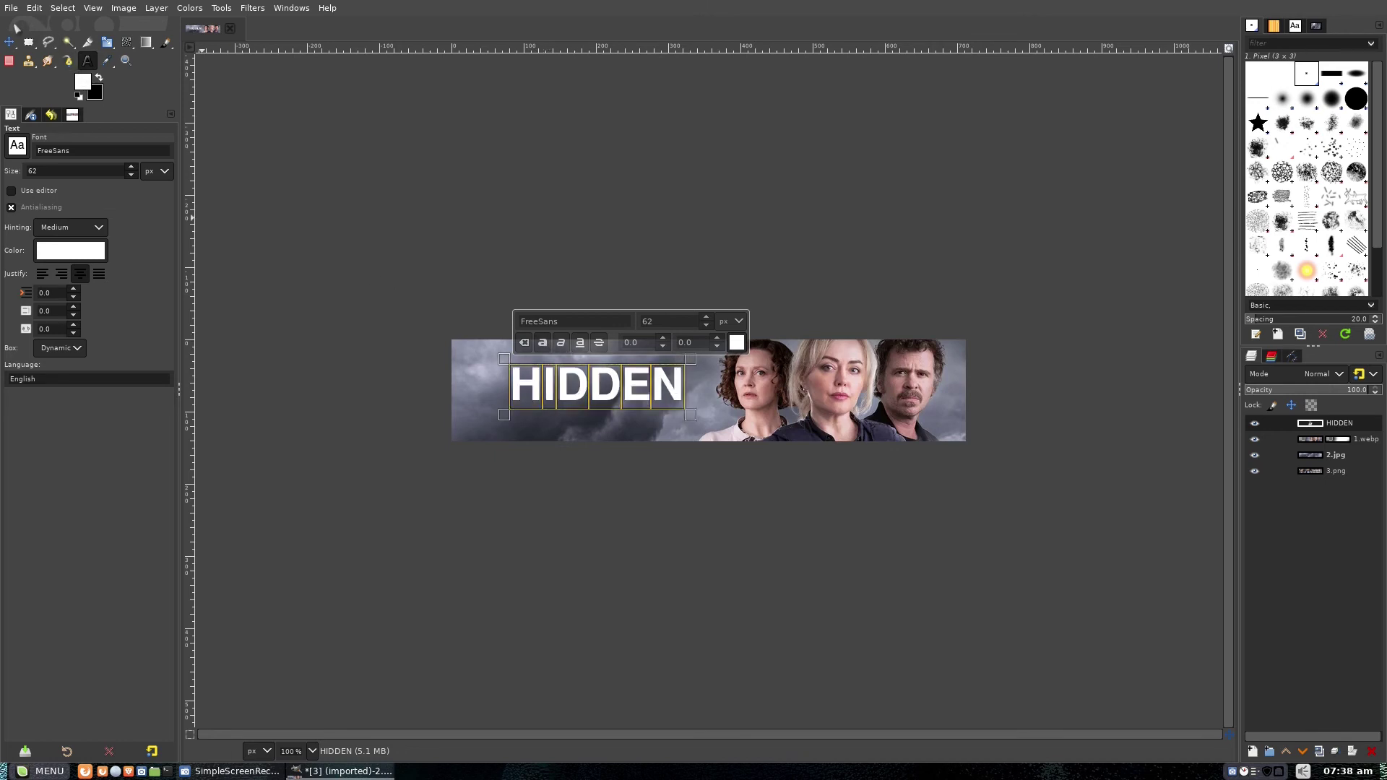
click(10, 43)
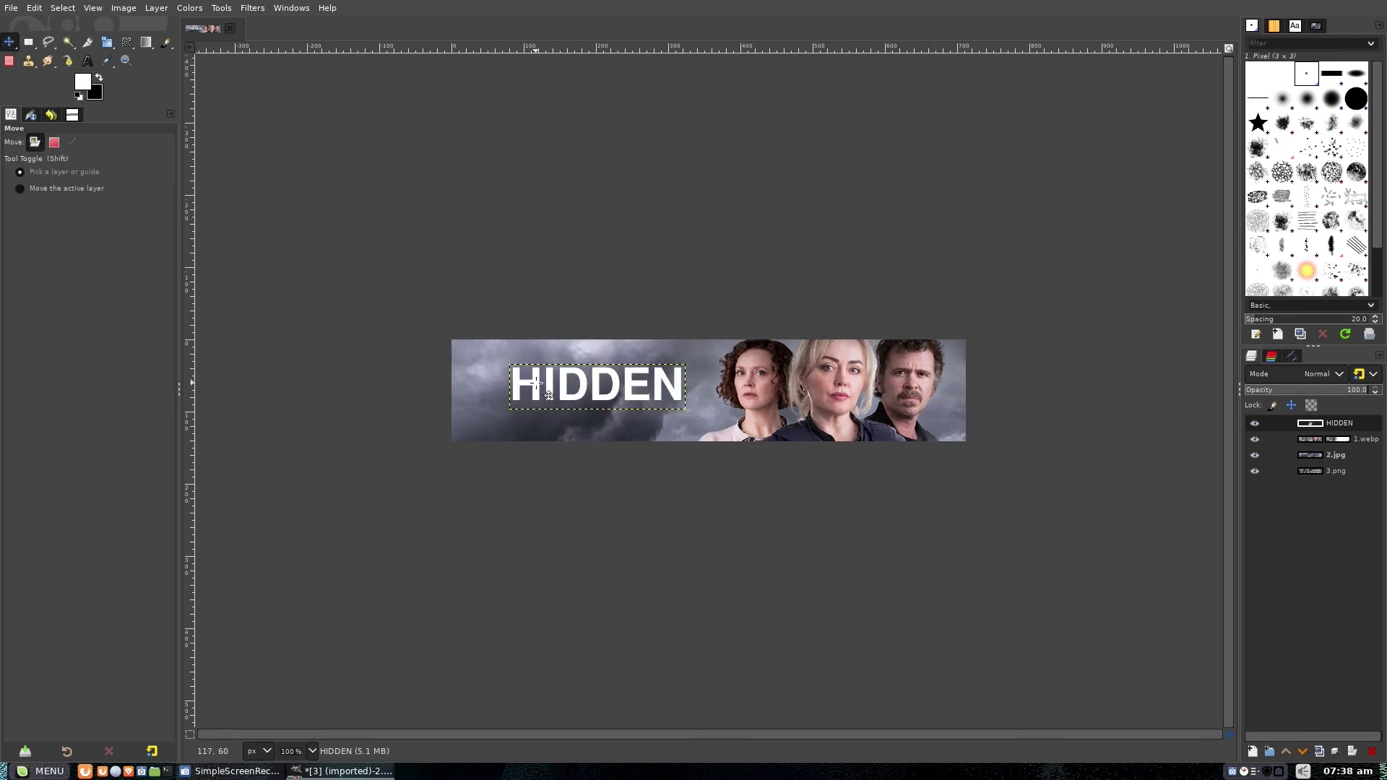
drag(547, 394, 533, 377)
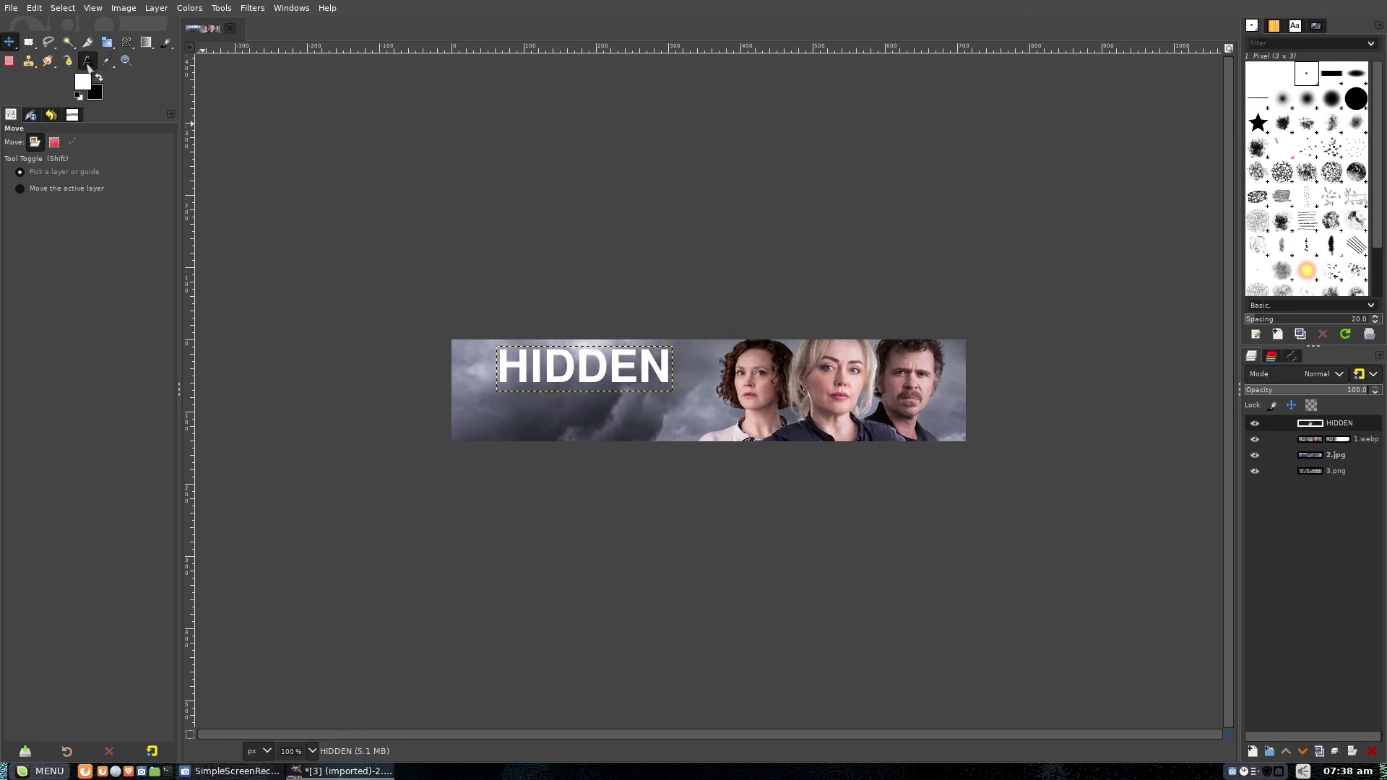
Add white 'ASSETS' text and move it up directly beneath HIDDEN
click(88, 61)
click(478, 414)
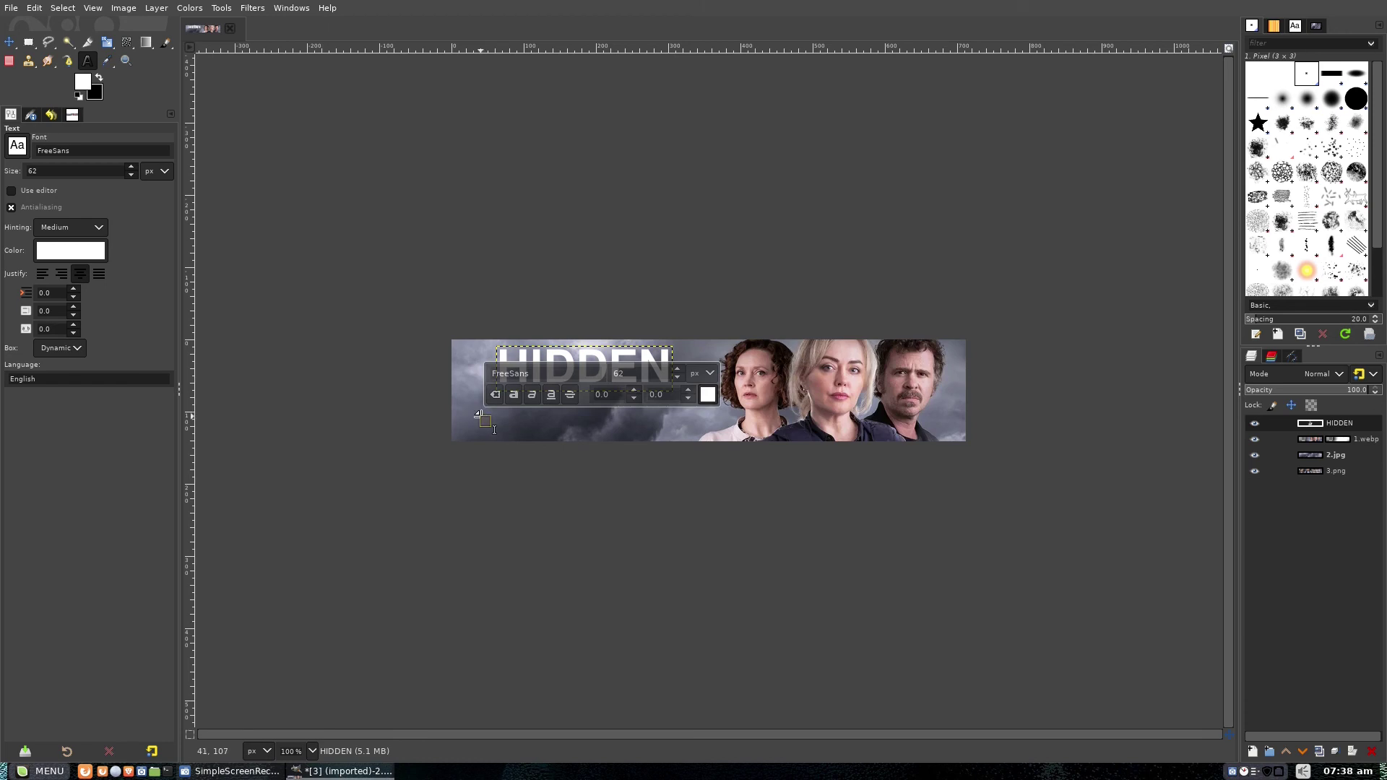
text(ASSE)
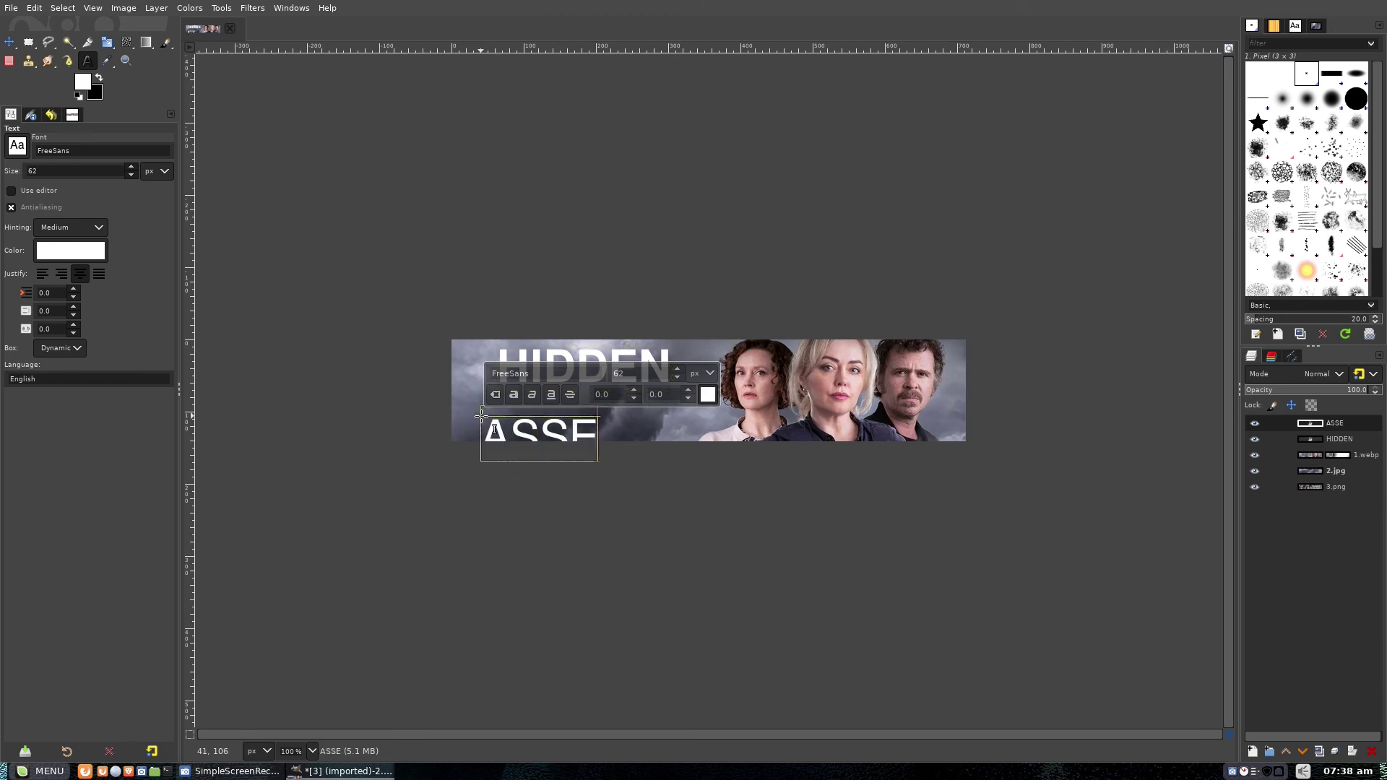
text(TS)
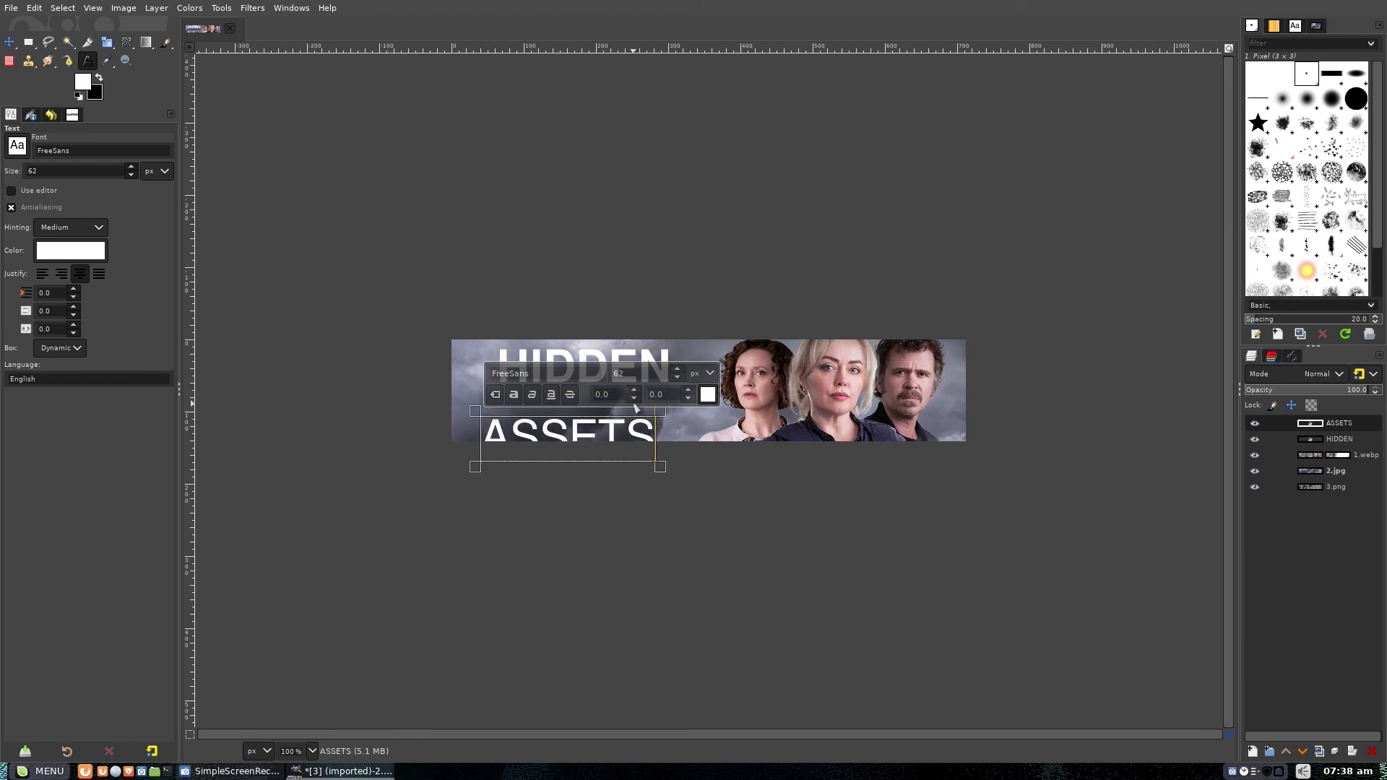
click(9, 42)
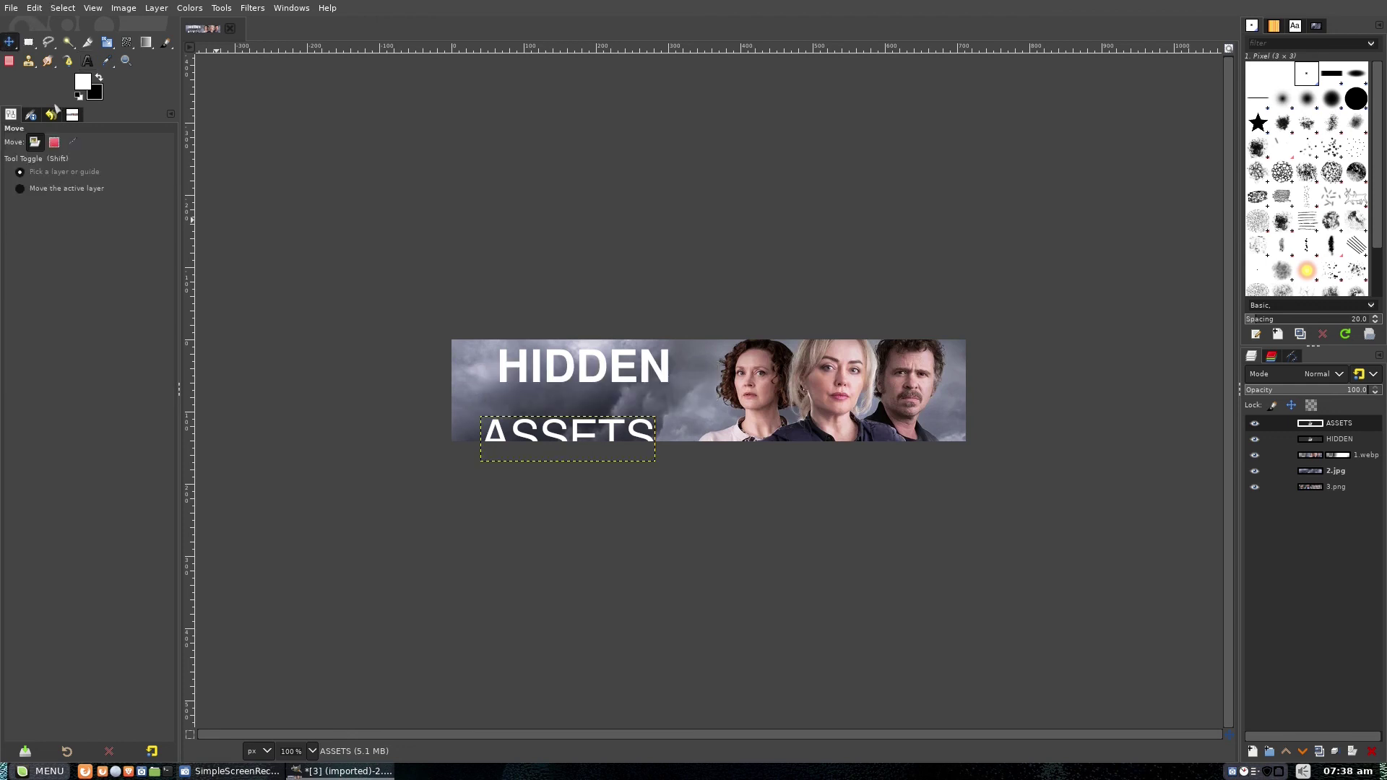
drag(515, 427, 532, 398)
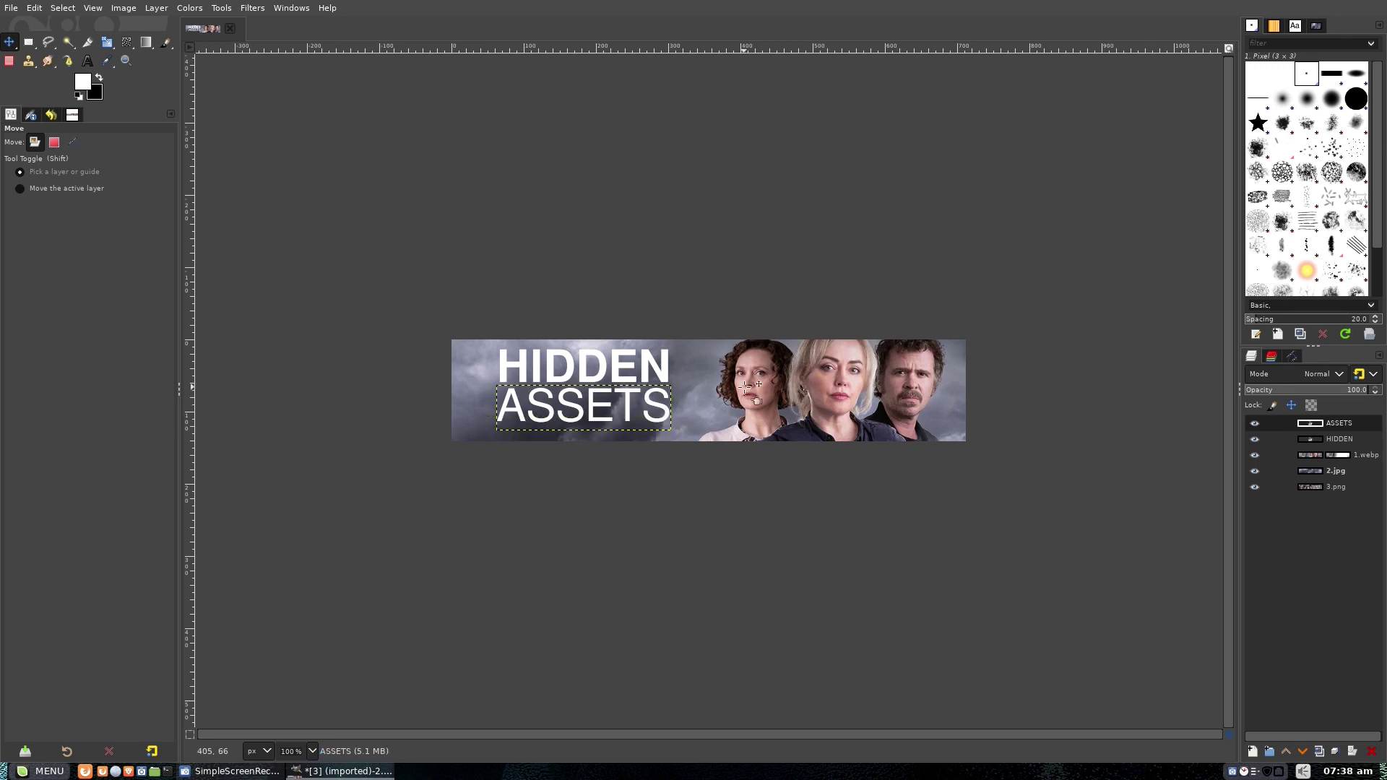
Overwrite 3.png with the finished Hidden Assets banner, then select the 3.png layer
click(11, 8)
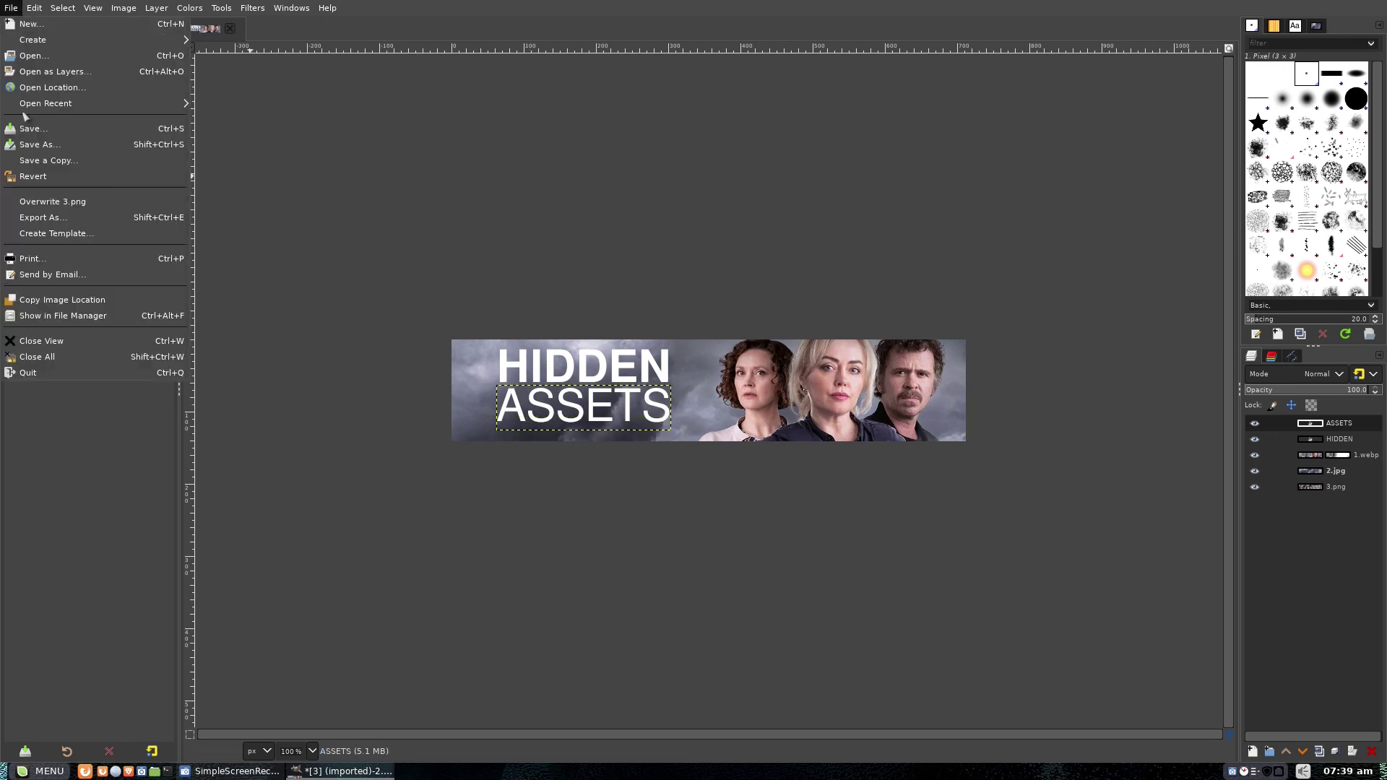
click(69, 203)
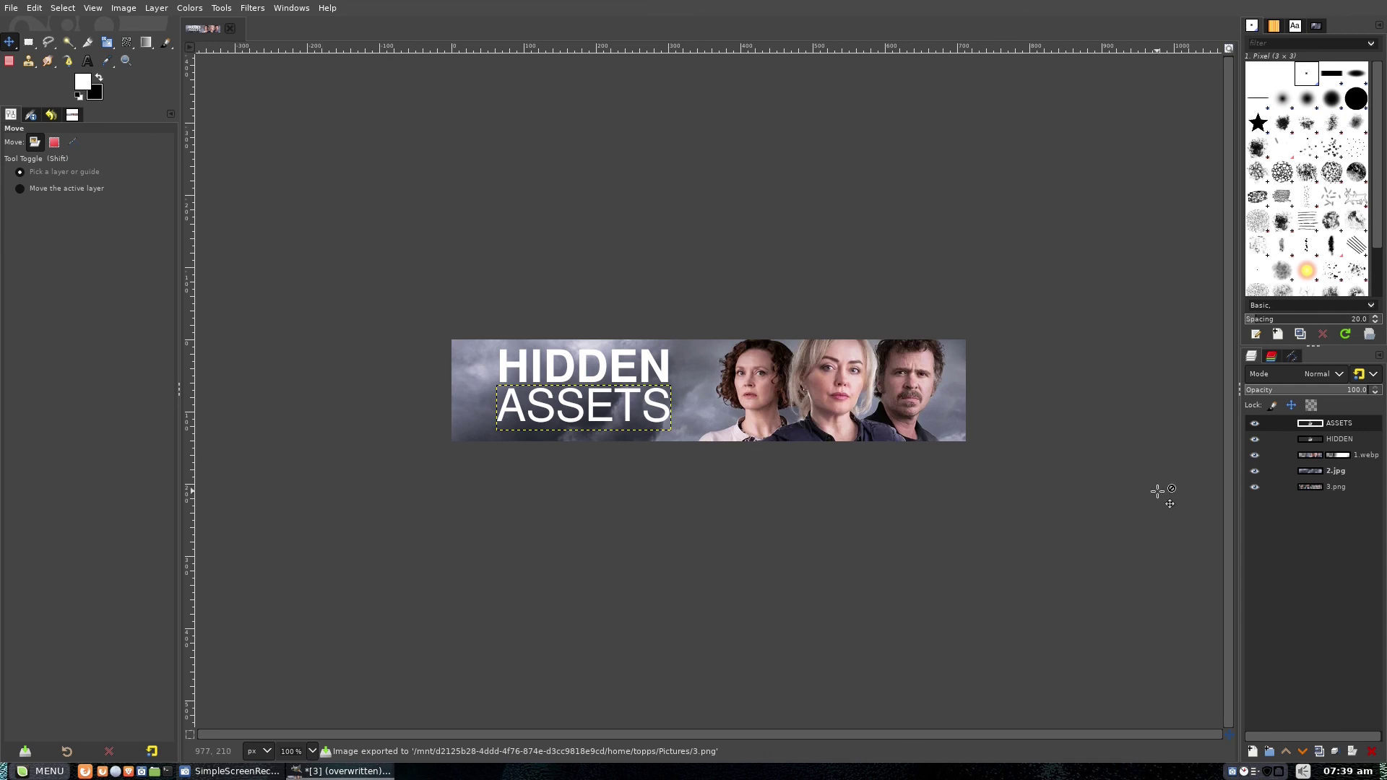
click(1333, 488)
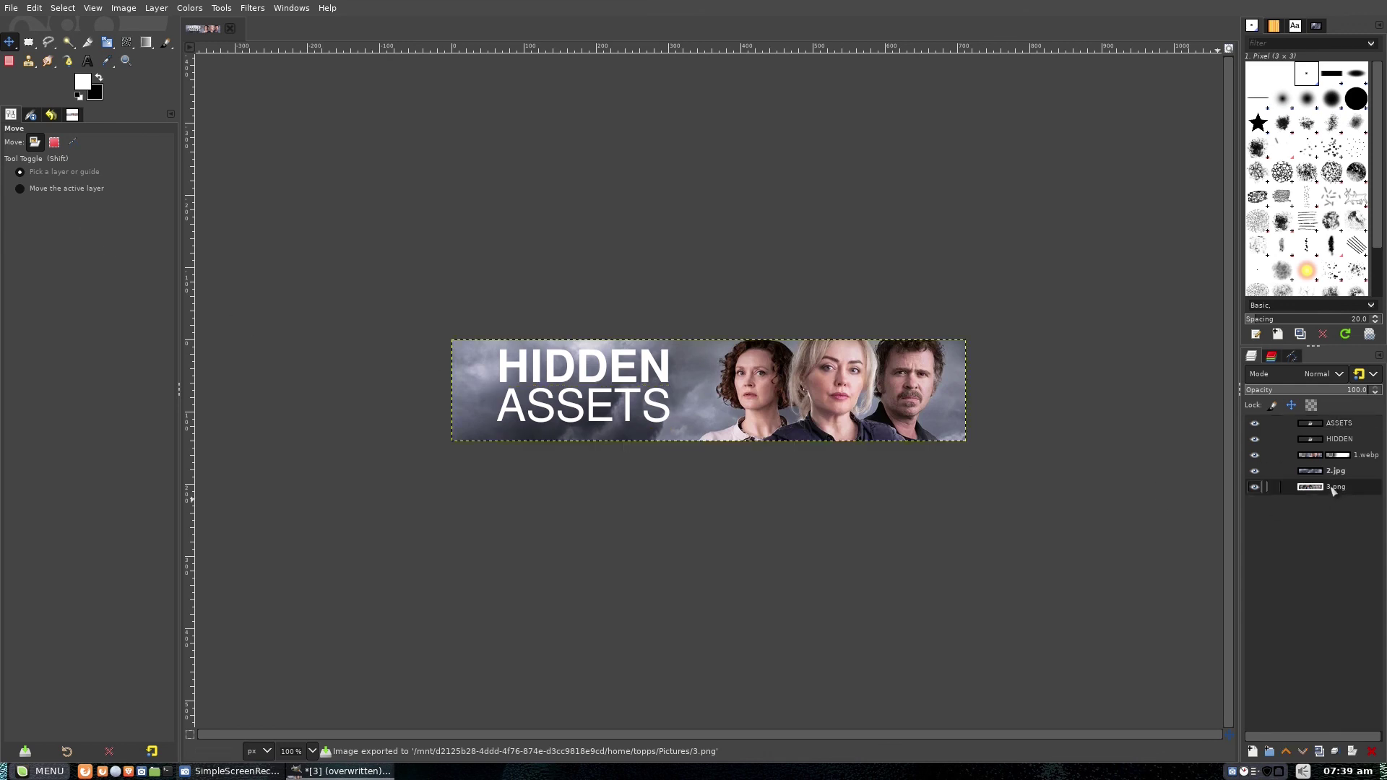